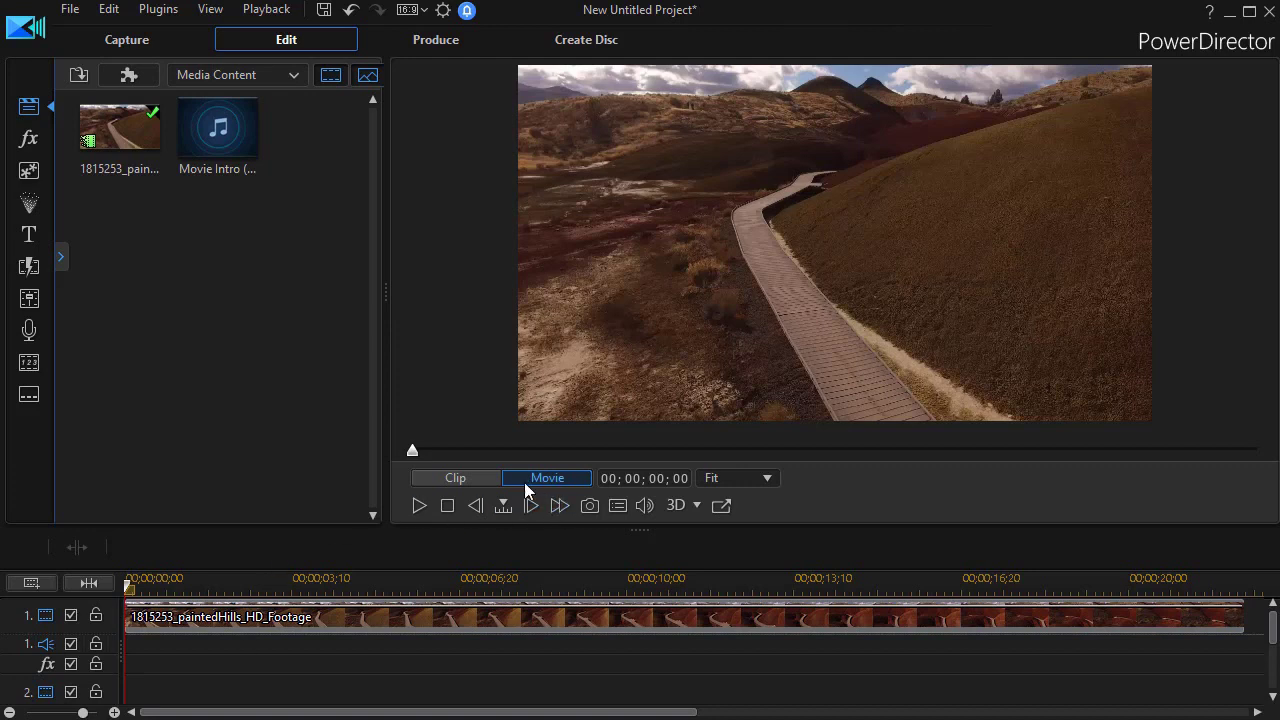
Preview the desert footage, pausing at 4;24, and switch the library to Color Boards
{"action": "left_click", "coordinate": [419, 506]}
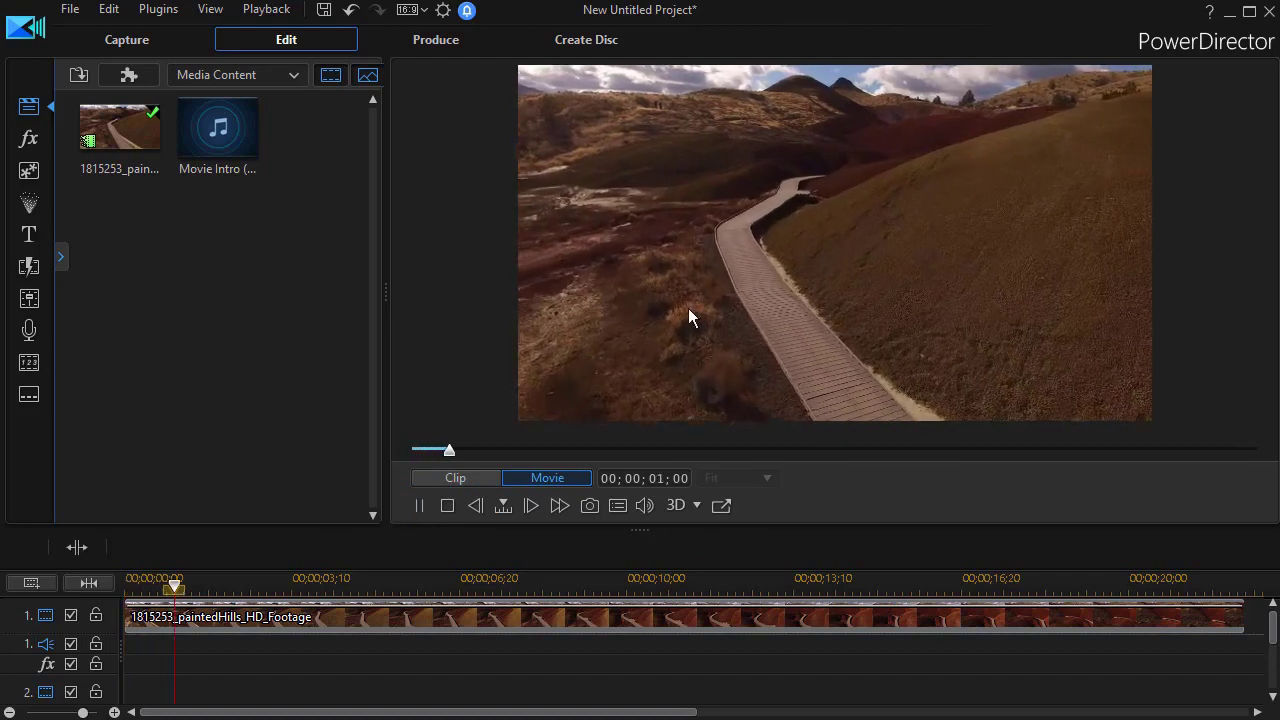
{"action": "left_click", "coordinate": [420, 507]}
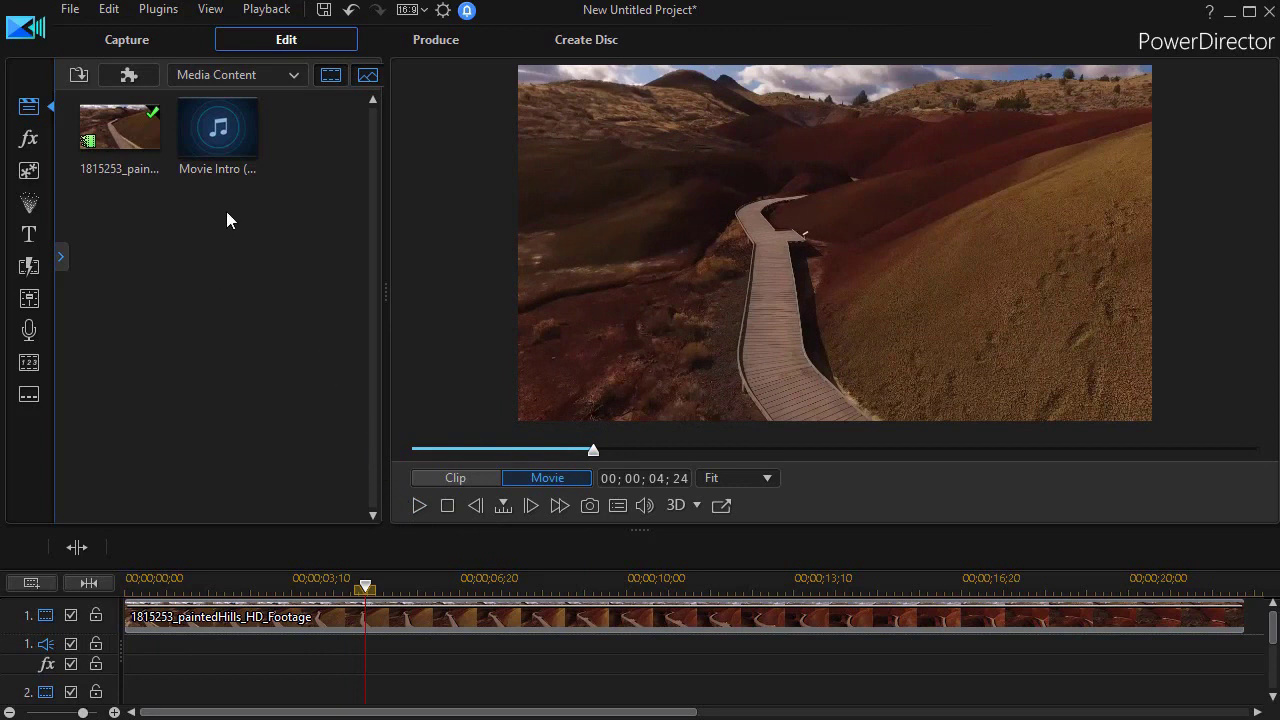
{"action": "left_click", "coordinate": [293, 78]}
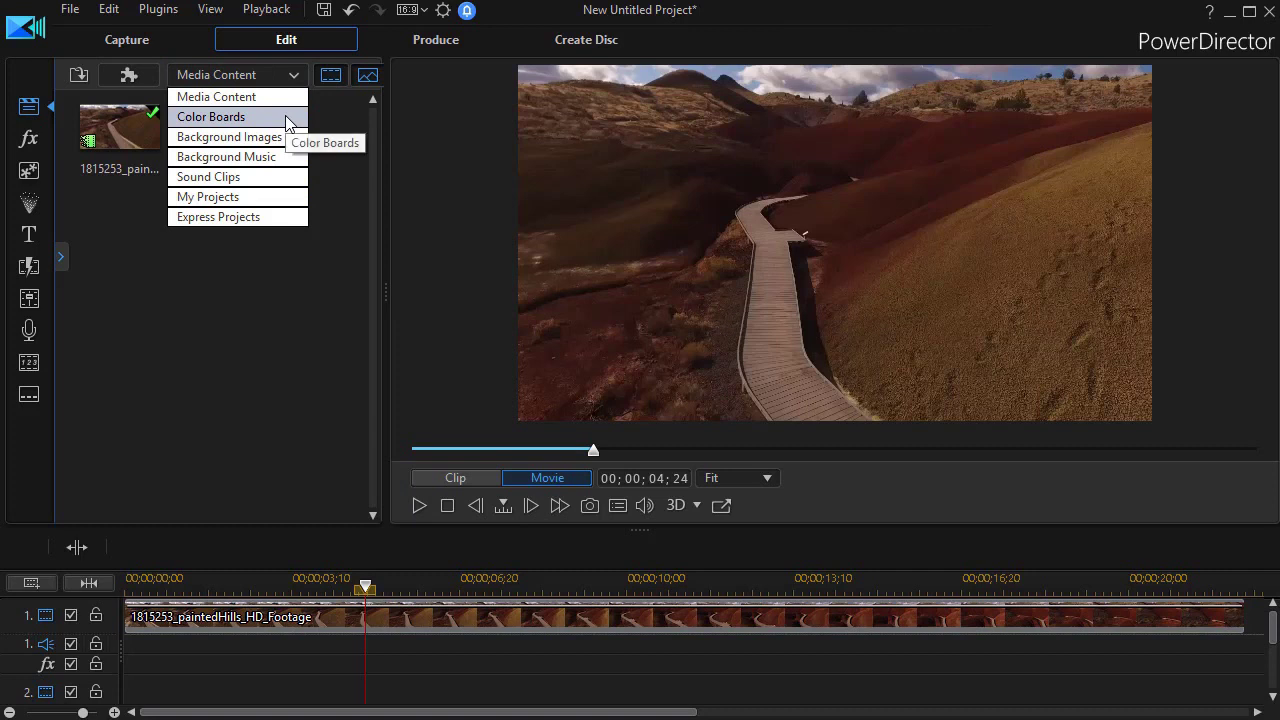
{"action": "left_click", "coordinate": [286, 121]}
Add the orange 252,153,0 colour board to the second video track
{"action": "left_click_drag", "start_coordinate": [373, 234], "coordinate": [370, 438]}
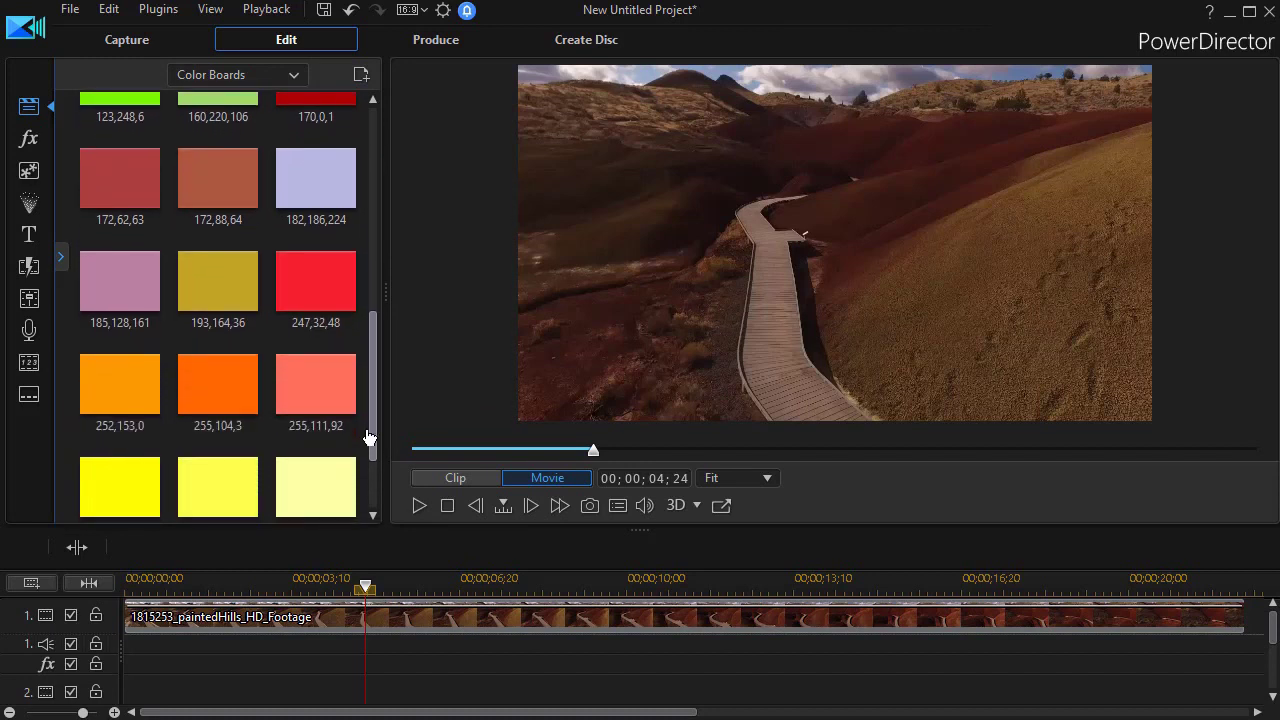
{"action": "left_click", "coordinate": [115, 389]}
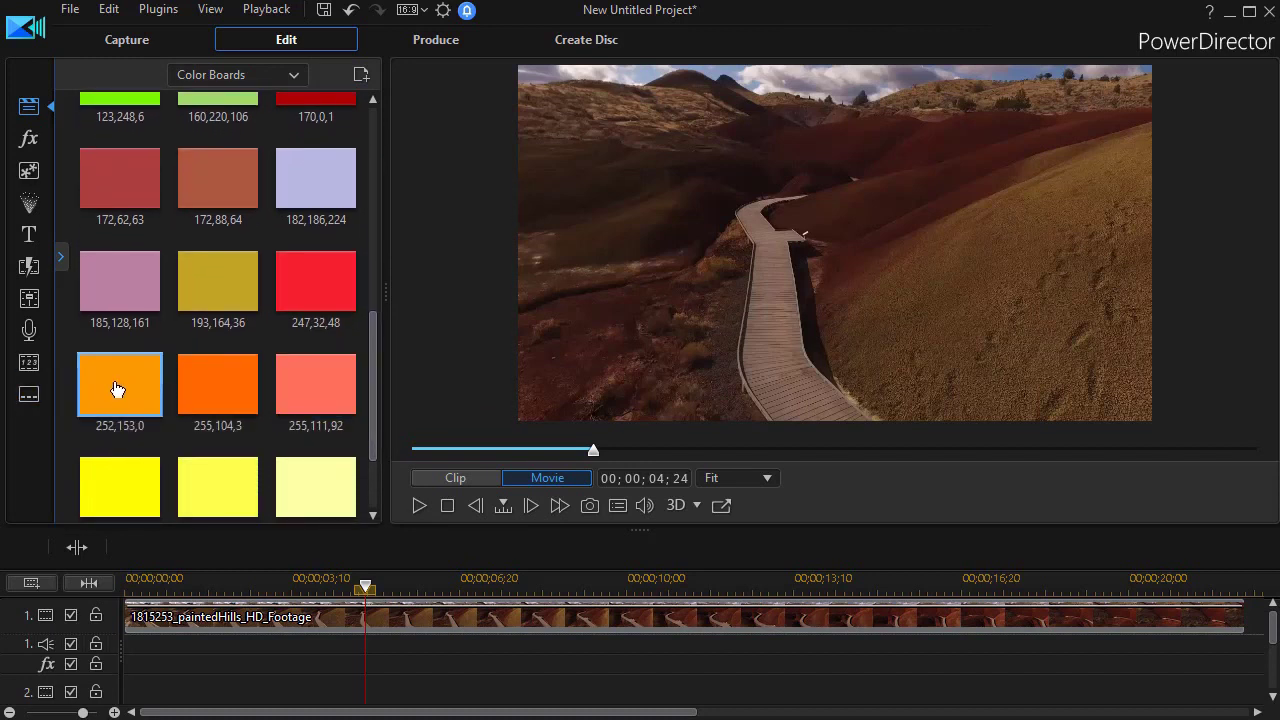
{"action": "left_click_drag", "start_coordinate": [115, 389], "coordinate": [112, 623]}
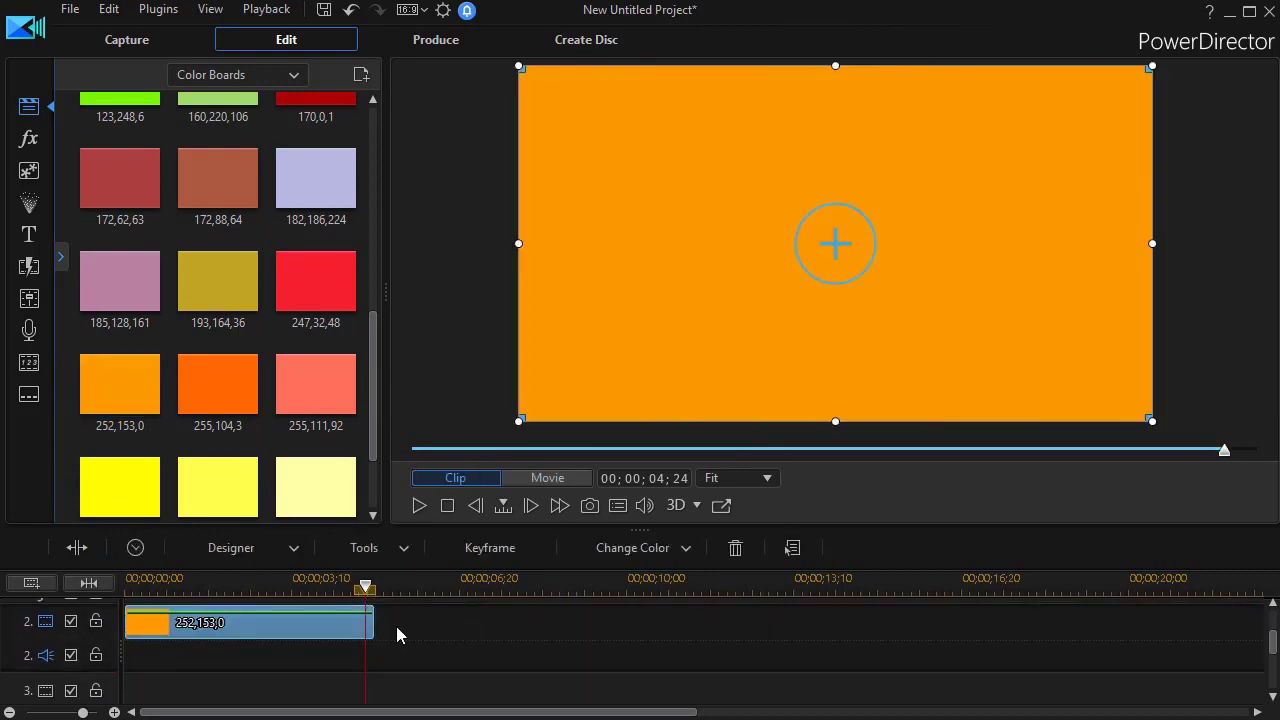
Stretch the orange board to match the footage length and bring it into PiP Designer
{"action": "left_click_drag", "start_coordinate": [370, 623], "coordinate": [1218, 643]}
{"action": "scroll", "coordinate": [1275, 636], "scroll_direction": "up", "scroll_amount": 2}
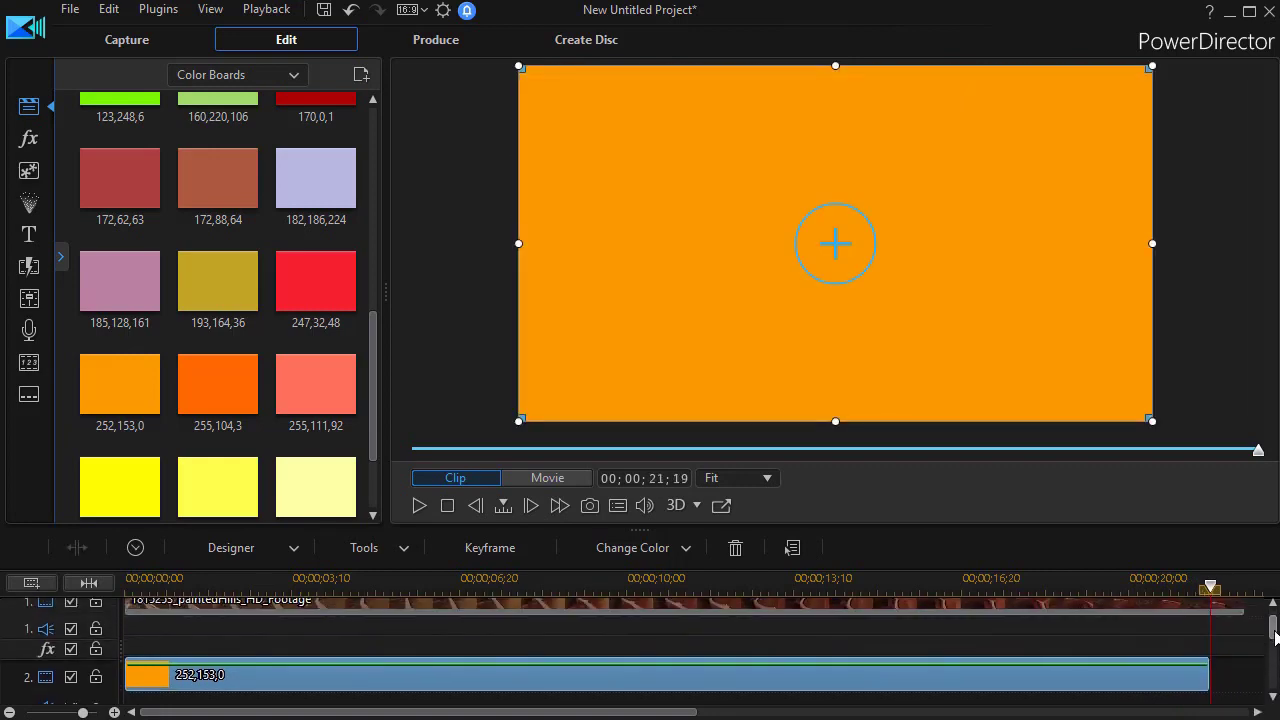
{"action": "scroll", "coordinate": [1212, 680], "scroll_direction": "down", "scroll_amount": 2}
{"action": "left_click_drag", "start_coordinate": [1209, 660], "coordinate": [1245, 682]}
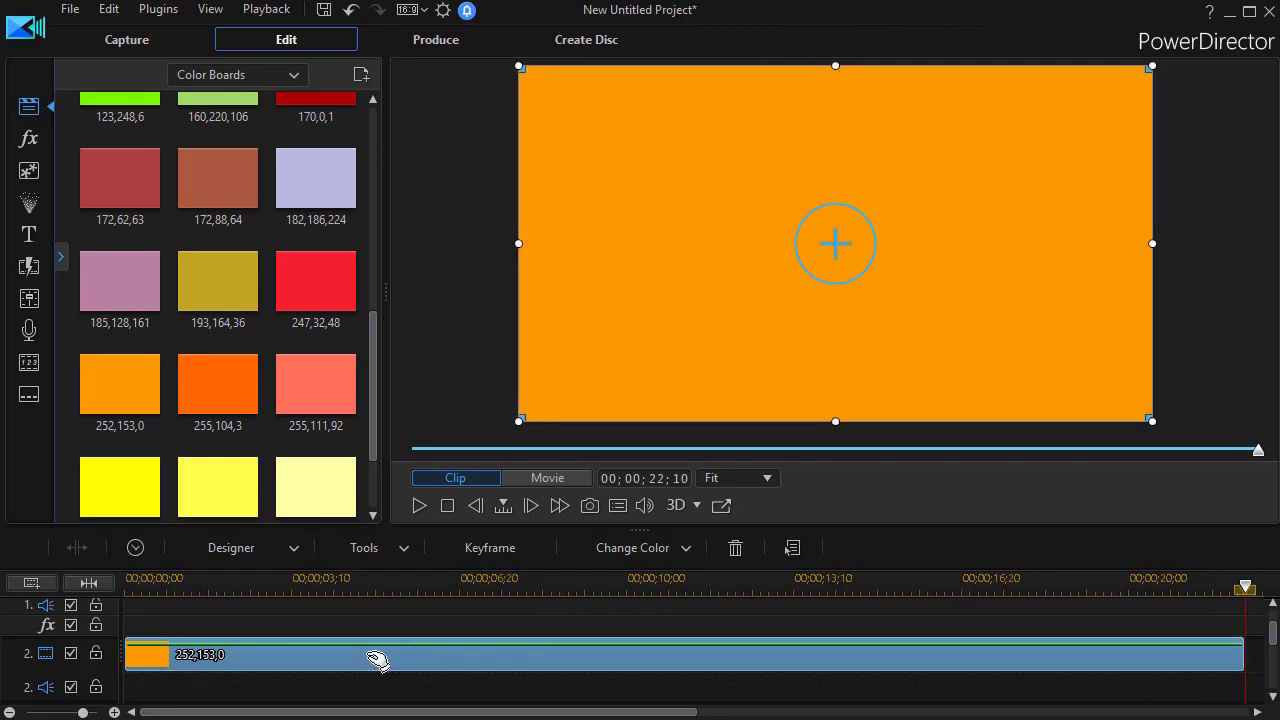
{"action": "double_click", "coordinate": [370, 664]}
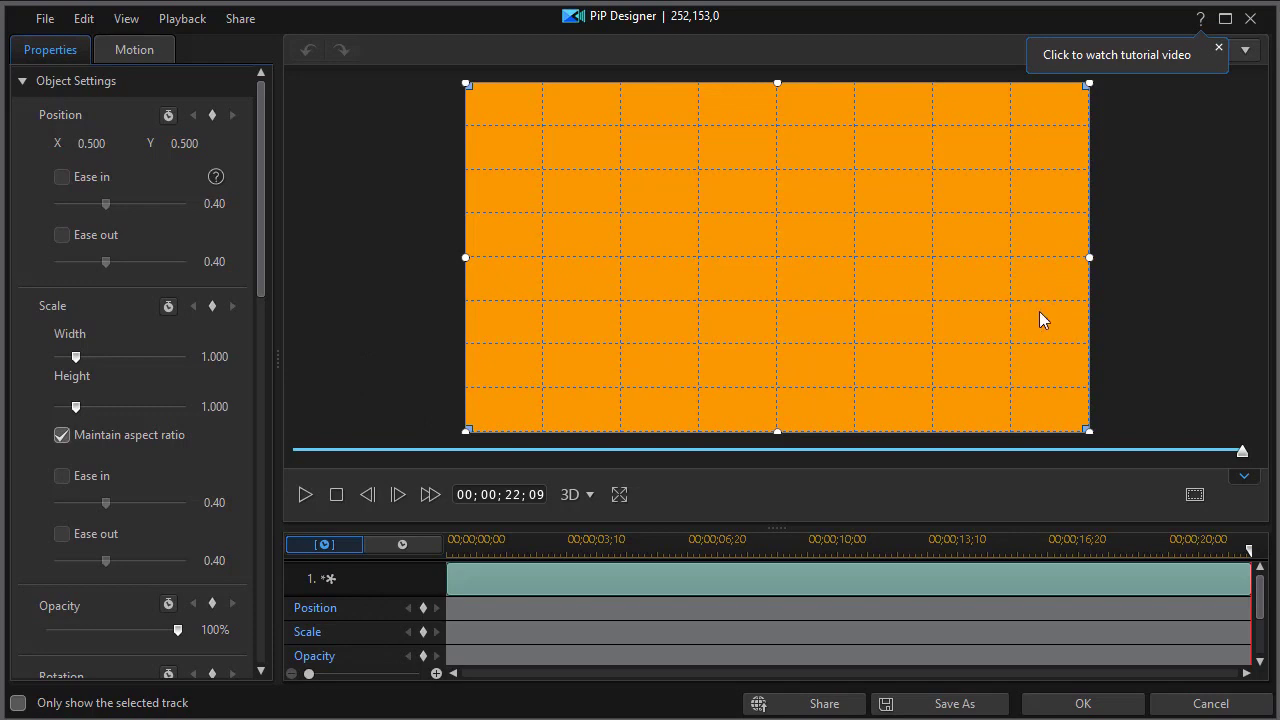
Turn off Maintain aspect ratio under Scale for the orange board
{"action": "left_click", "coordinate": [1197, 497]}
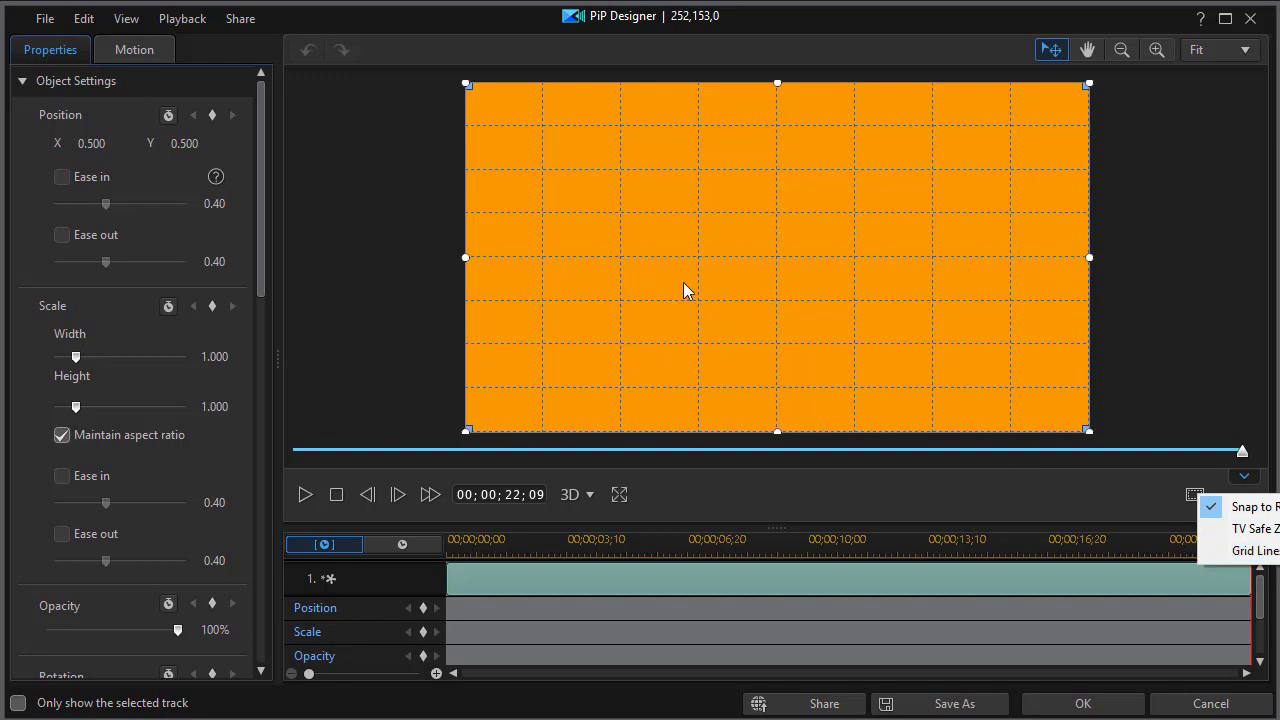
{"action": "left_click", "coordinate": [362, 306]}
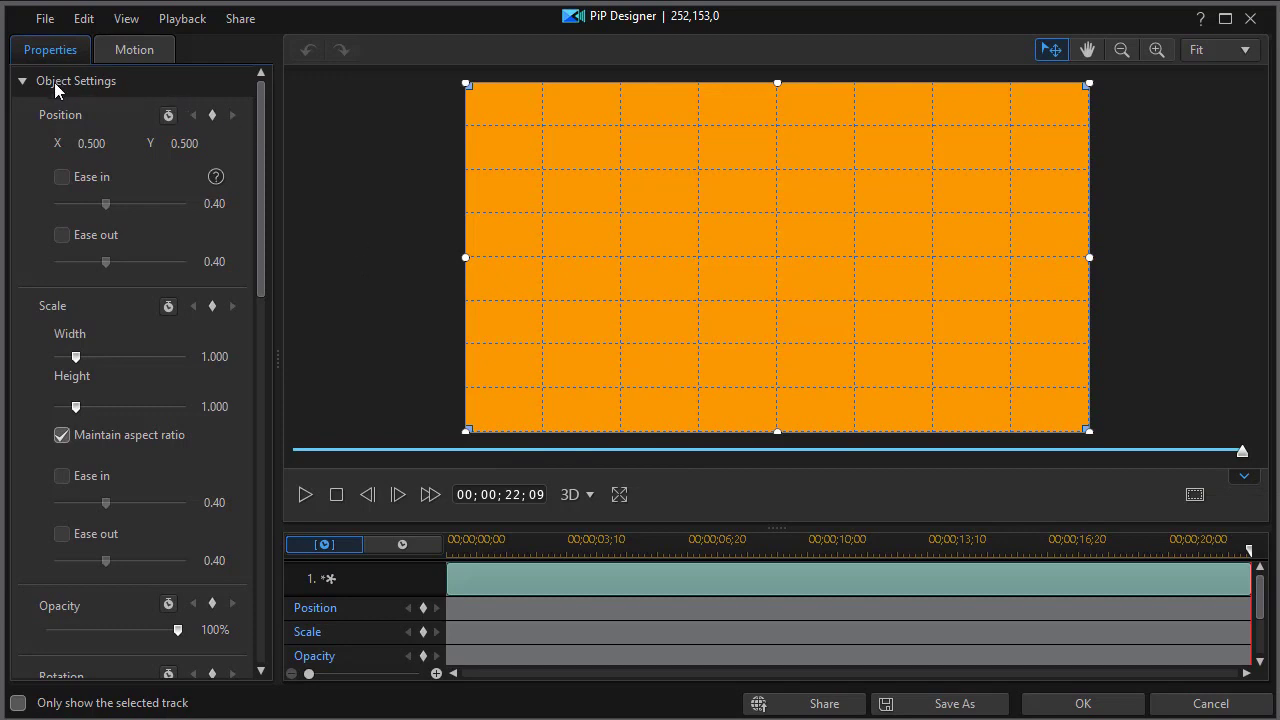
{"action": "left_click", "coordinate": [62, 436]}
Resize the orange board into a thin low band, trimming its left end one grid column inward
{"action": "left_click_drag", "start_coordinate": [777, 432], "coordinate": [776, 389]}
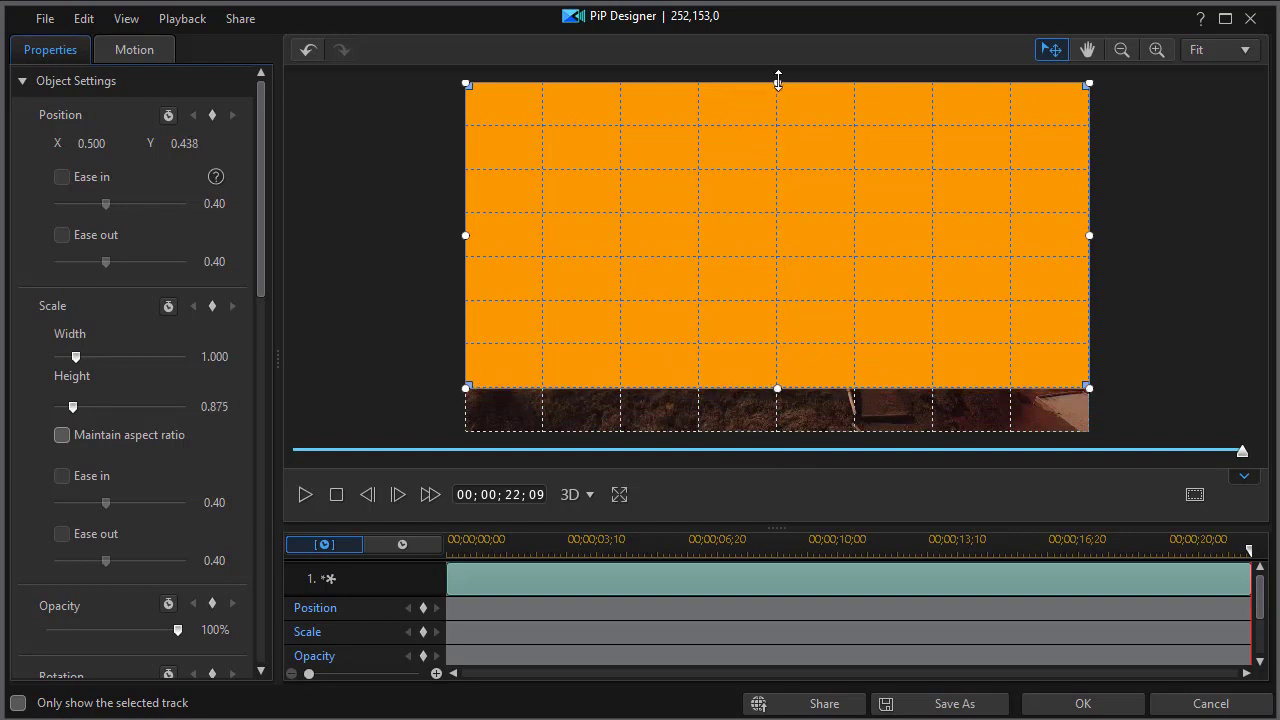
{"action": "left_click_drag", "start_coordinate": [778, 80], "coordinate": [750, 341]}
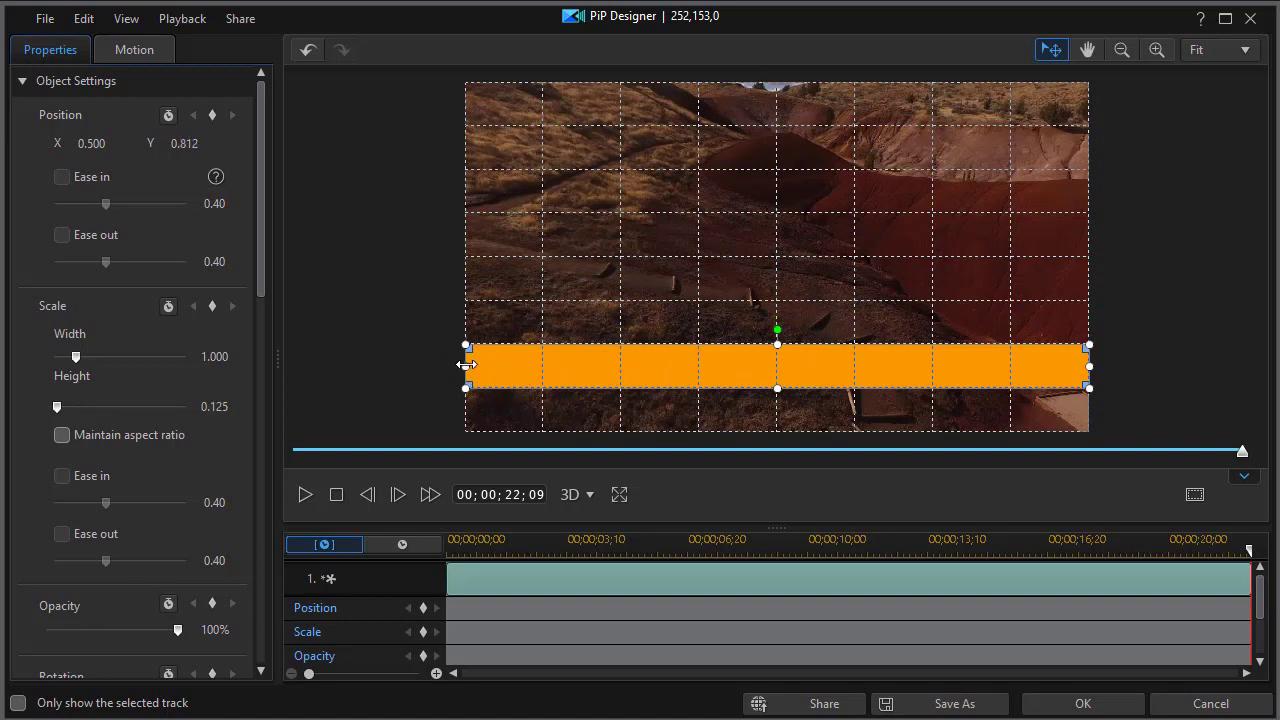
{"action": "left_click_drag", "start_coordinate": [467, 365], "coordinate": [545, 368]}
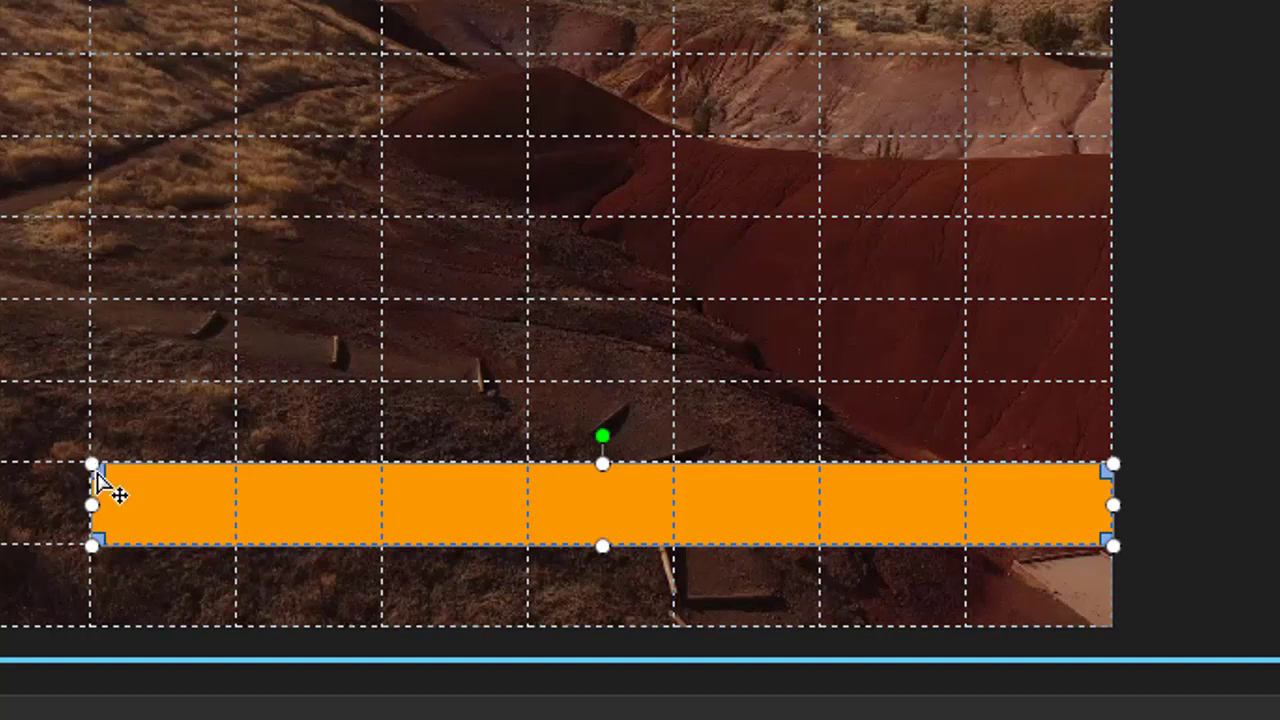
Shift the top-left node right and realign the lower-right node to slant the bar's left end
{"action": "left_click_drag", "start_coordinate": [104, 475], "coordinate": [240, 471]}
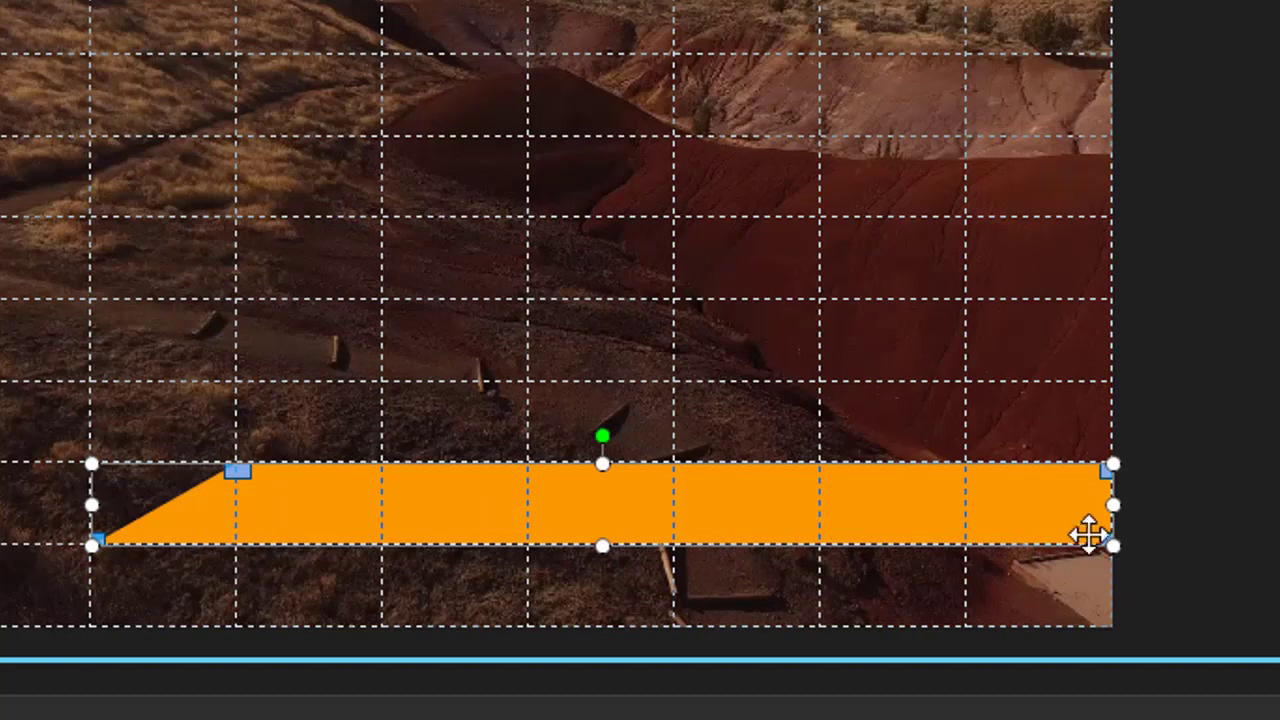
{"action": "left_click_drag", "start_coordinate": [1105, 542], "coordinate": [965, 560]}
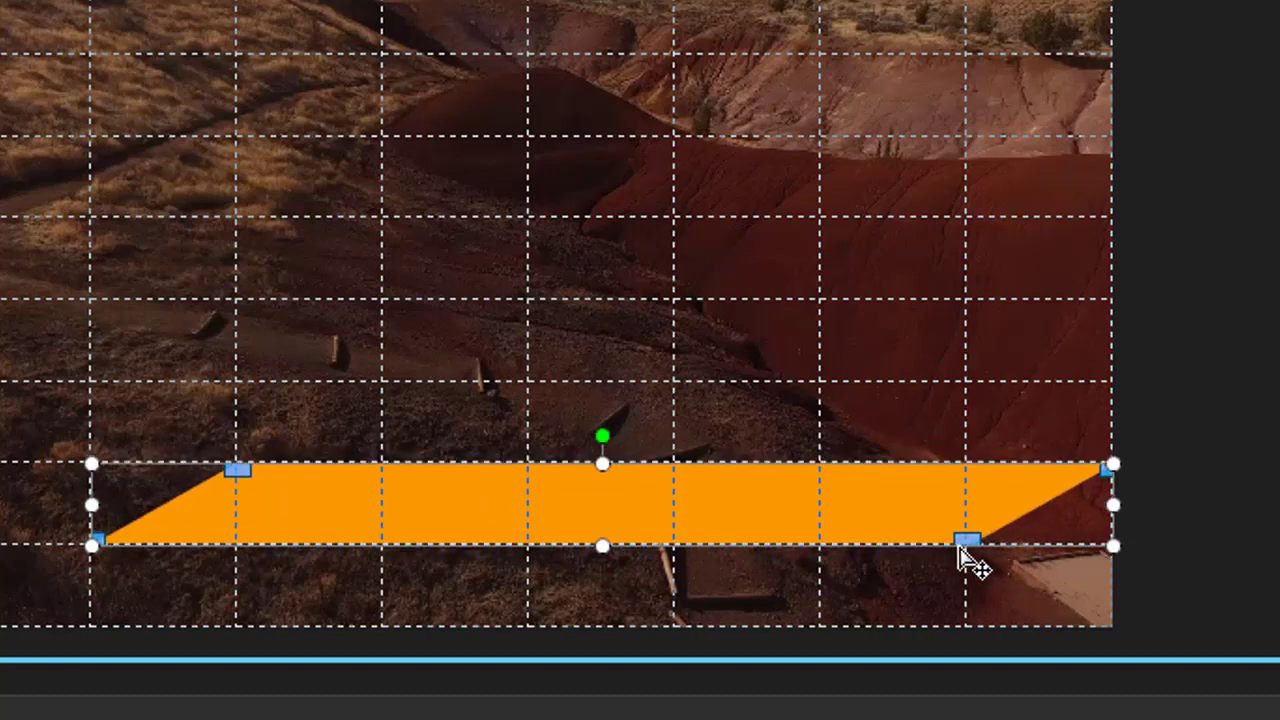
{"action": "mouse_move", "coordinate": [965, 560]}
{"action": "left_mouse_down"}
{"action": "mouse_move", "coordinate": [966, 527]}
{"action": "mouse_move", "coordinate": [967, 541]}
{"action": "left_mouse_up"}
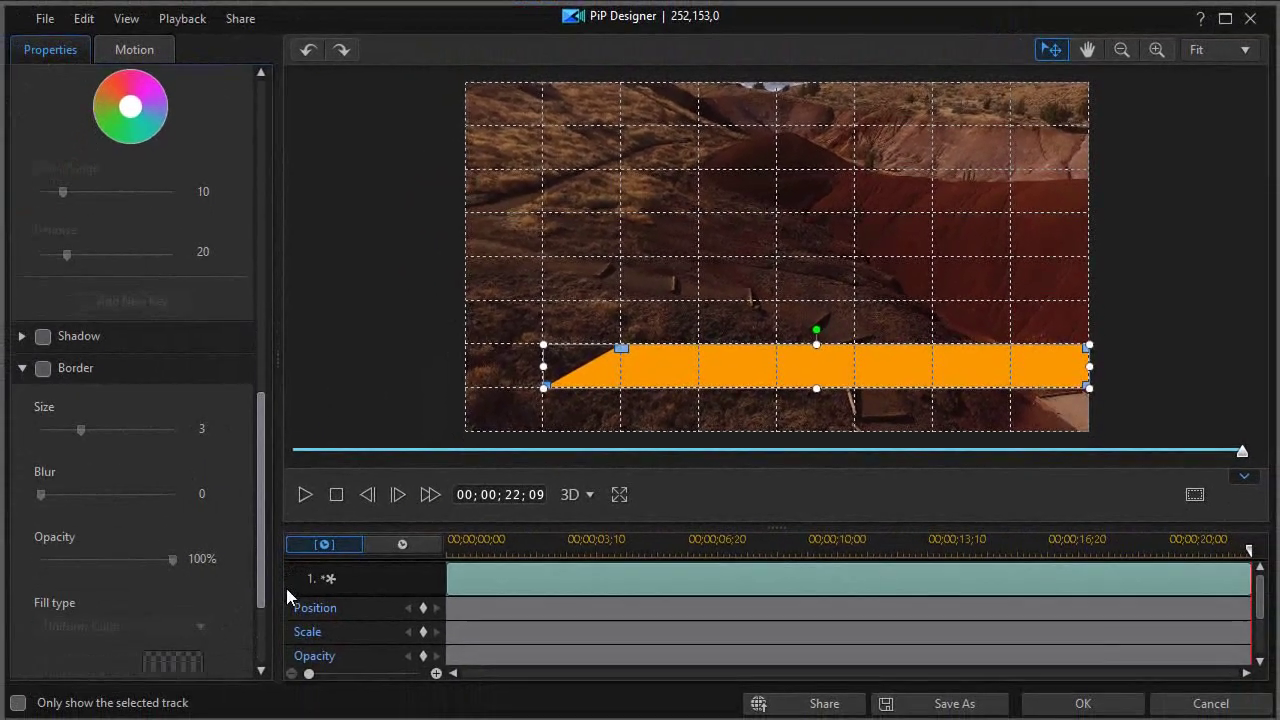
Enable a size 3 border with a 2 Color Gradient fill ending in light grey, directed downward
{"action": "left_click_drag", "start_coordinate": [286, 588], "coordinate": [290, 640]}
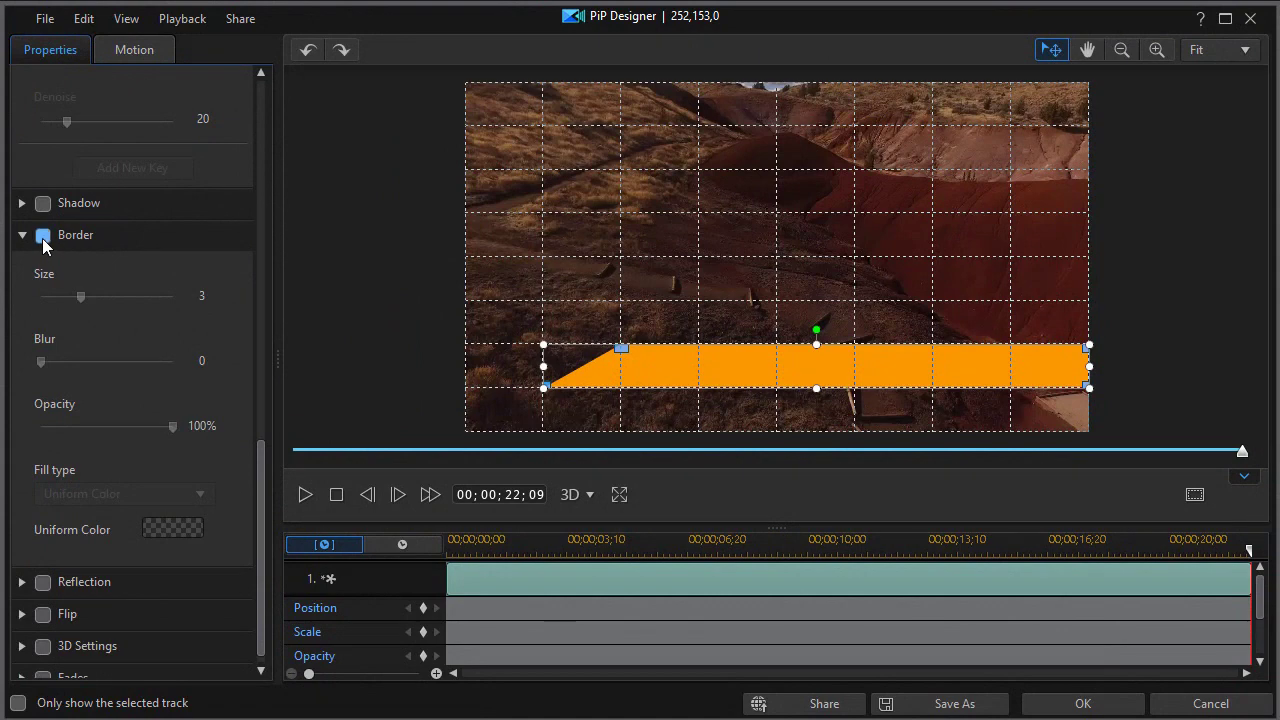
{"action": "left_click", "coordinate": [43, 236]}
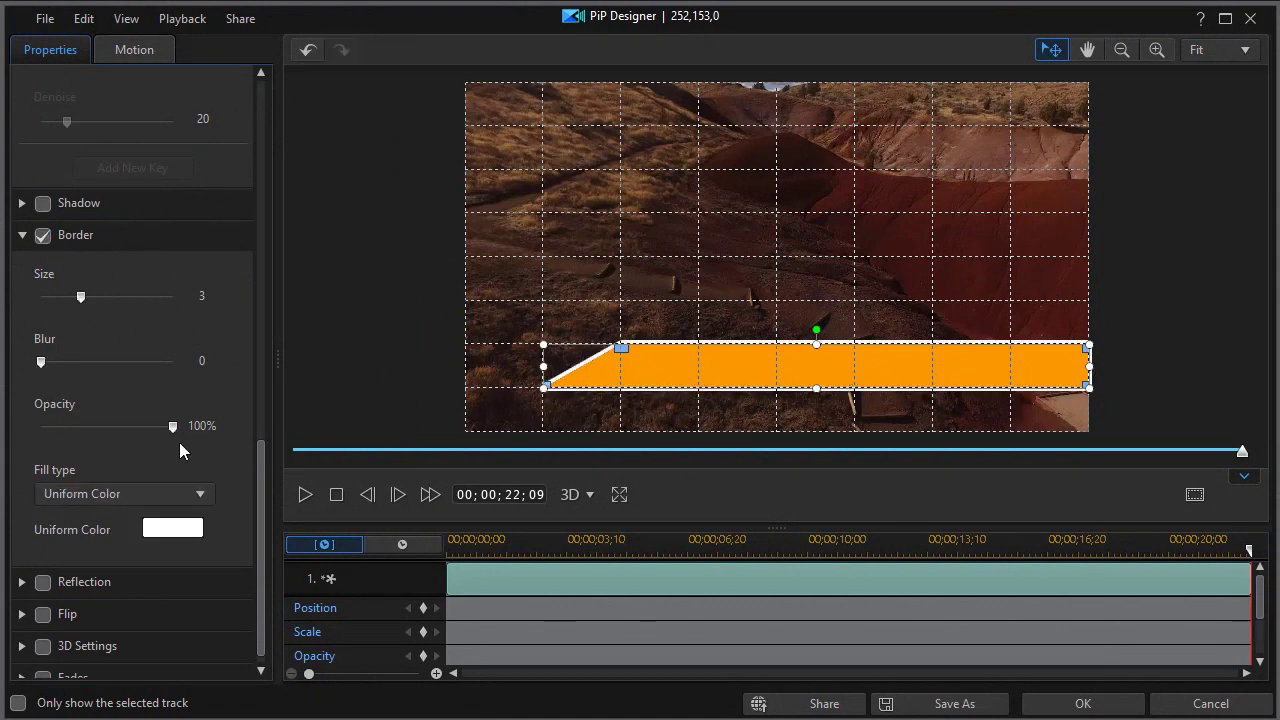
{"action": "left_click", "coordinate": [200, 494]}
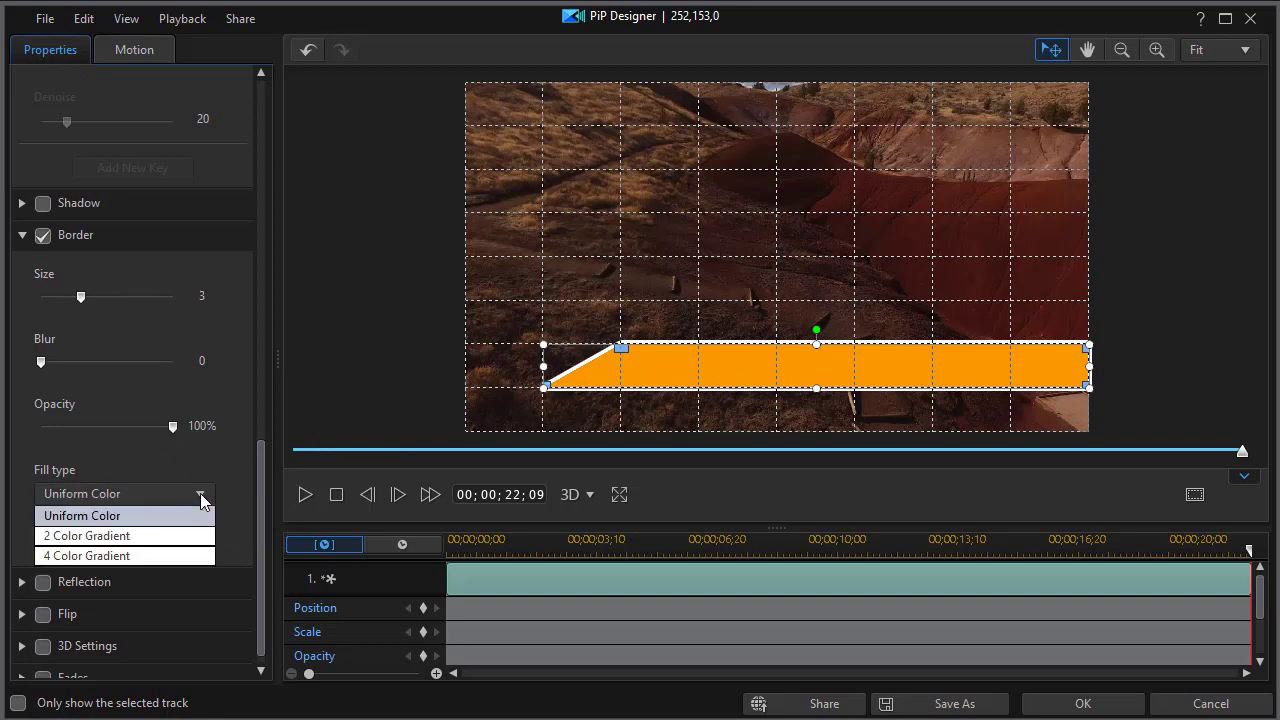
{"action": "left_click", "coordinate": [187, 538]}
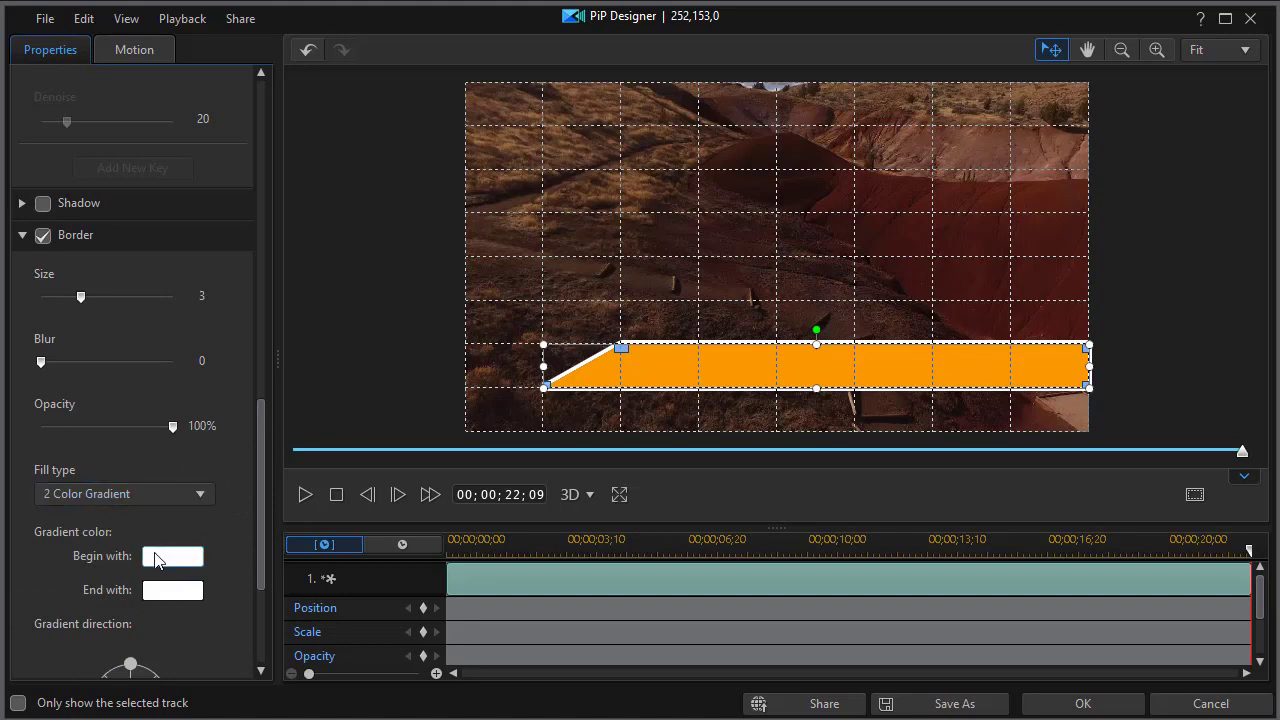
{"action": "left_click", "coordinate": [180, 596]}
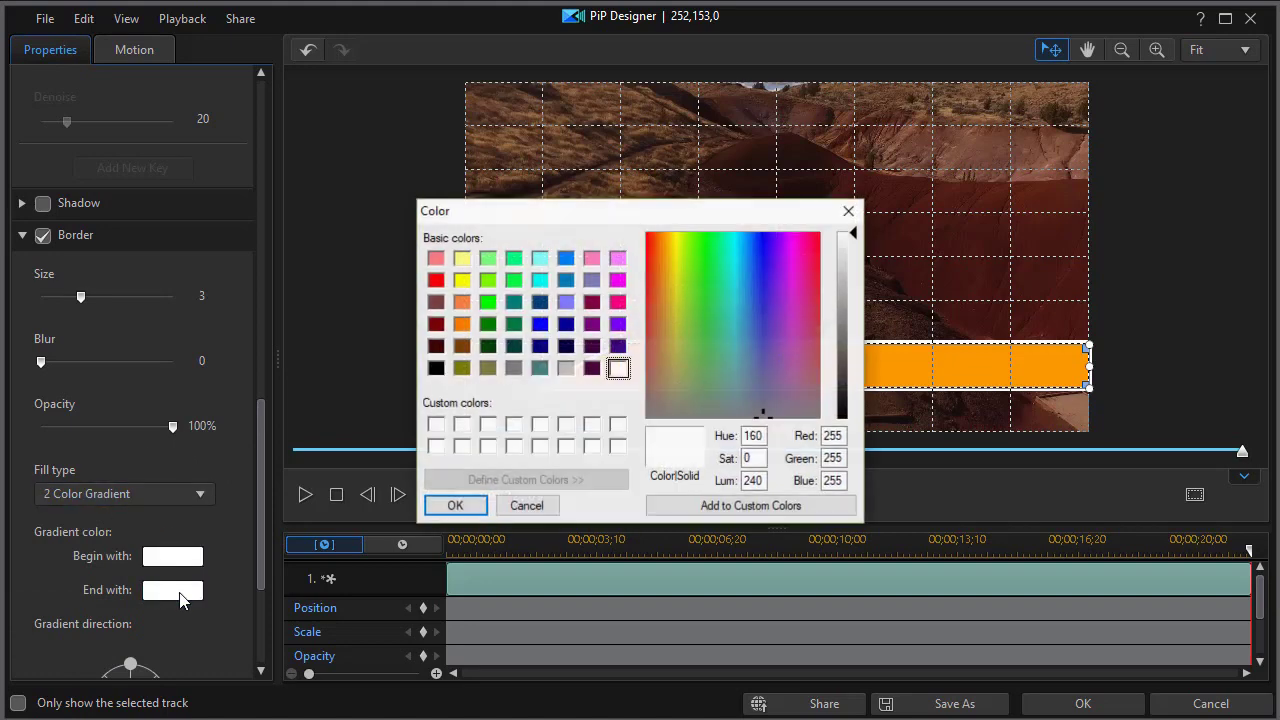
{"action": "left_click", "coordinate": [566, 368]}
{"action": "left_click", "coordinate": [456, 506]}
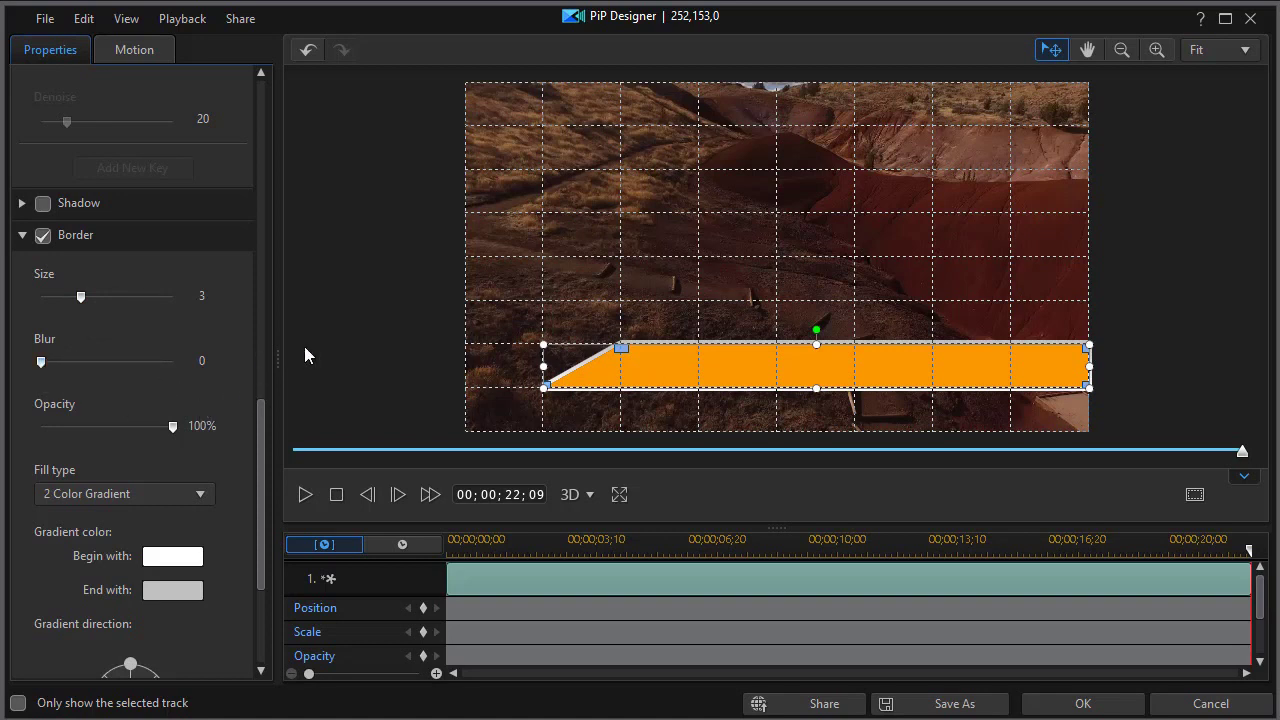
{"action": "left_click_drag", "start_coordinate": [262, 512], "coordinate": [252, 561]}
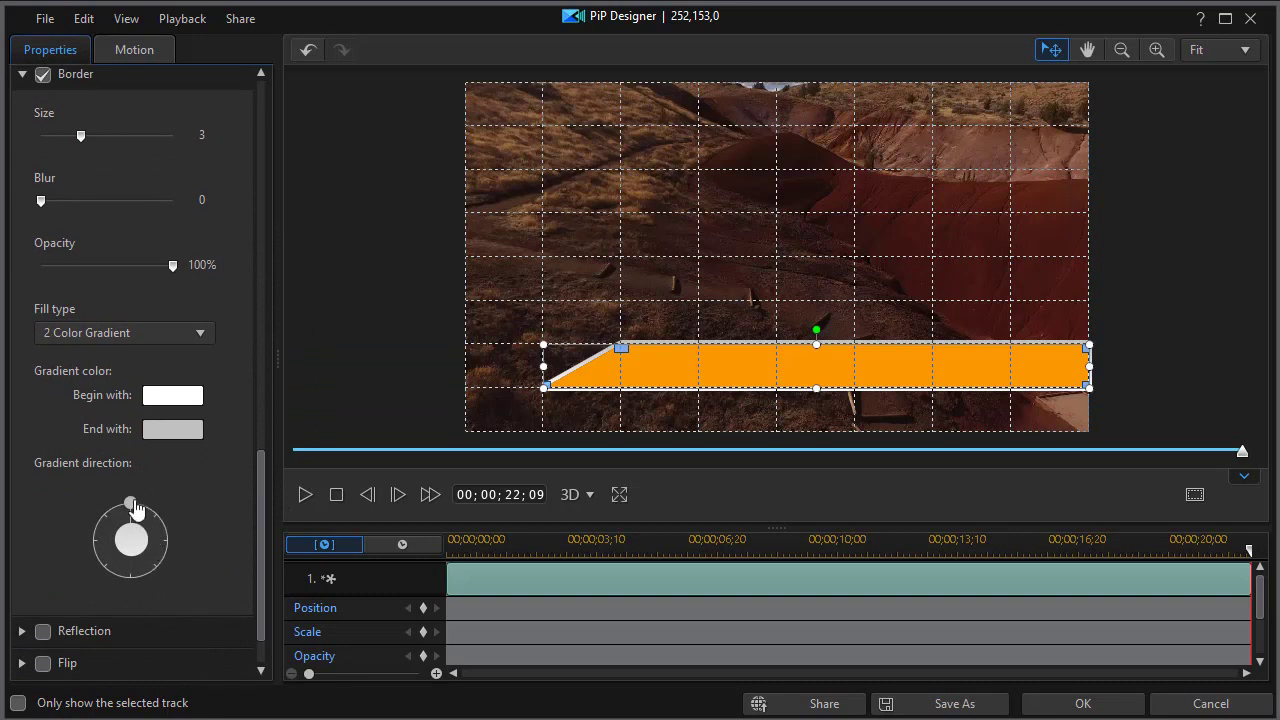
{"action": "left_click_drag", "start_coordinate": [130, 503], "coordinate": [131, 578]}
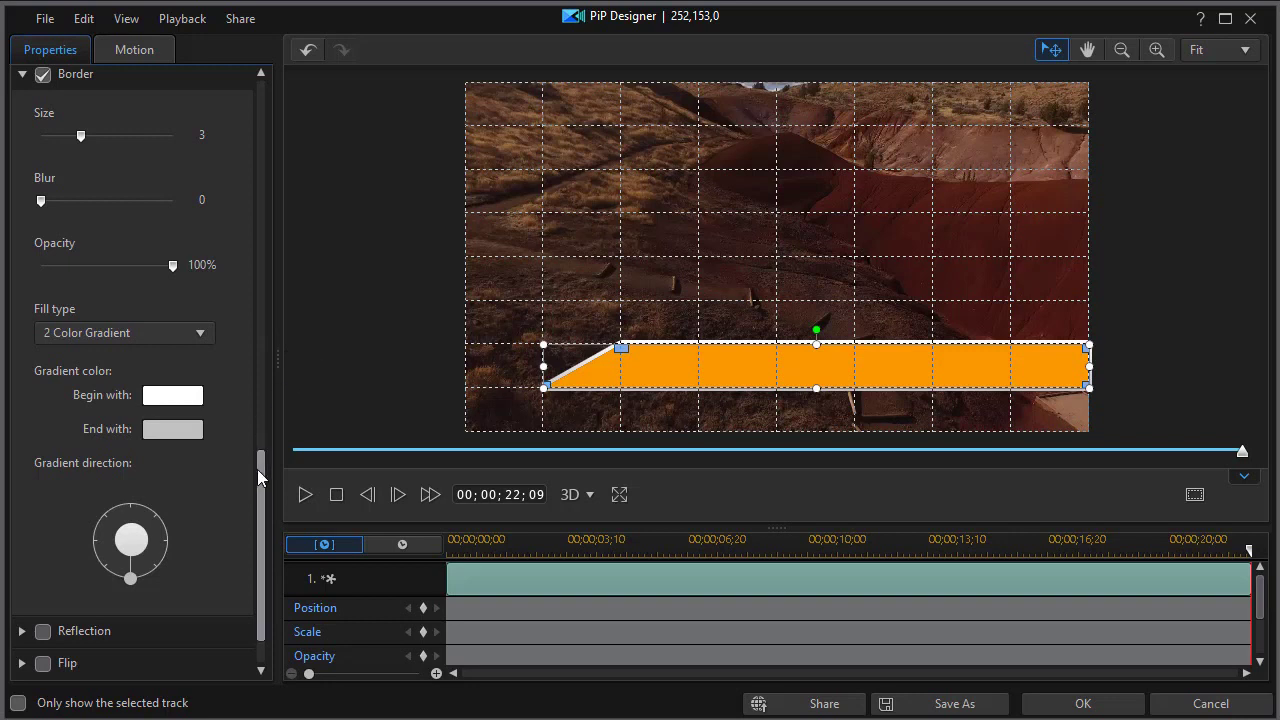
{"action": "left_click_drag", "start_coordinate": [257, 469], "coordinate": [256, 224]}
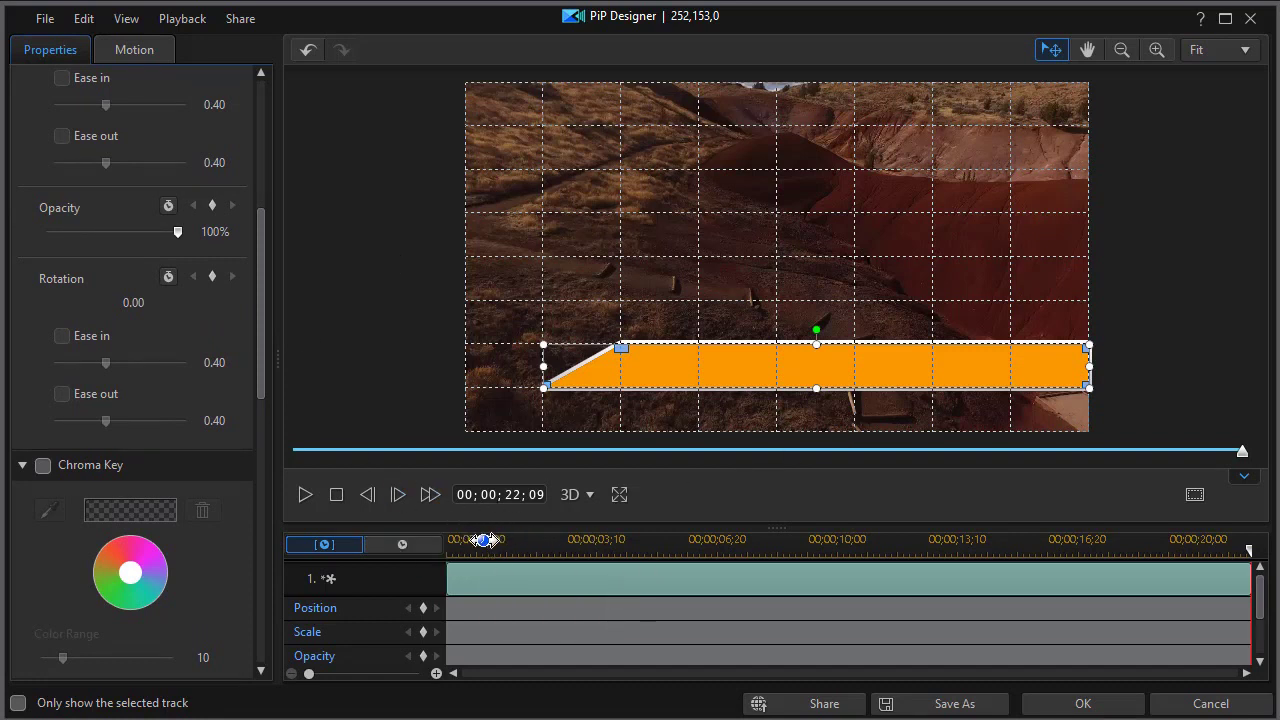
Add a Position keyframe for the bar's resting spot at about two seconds
{"action": "left_click", "coordinate": [529, 541]}
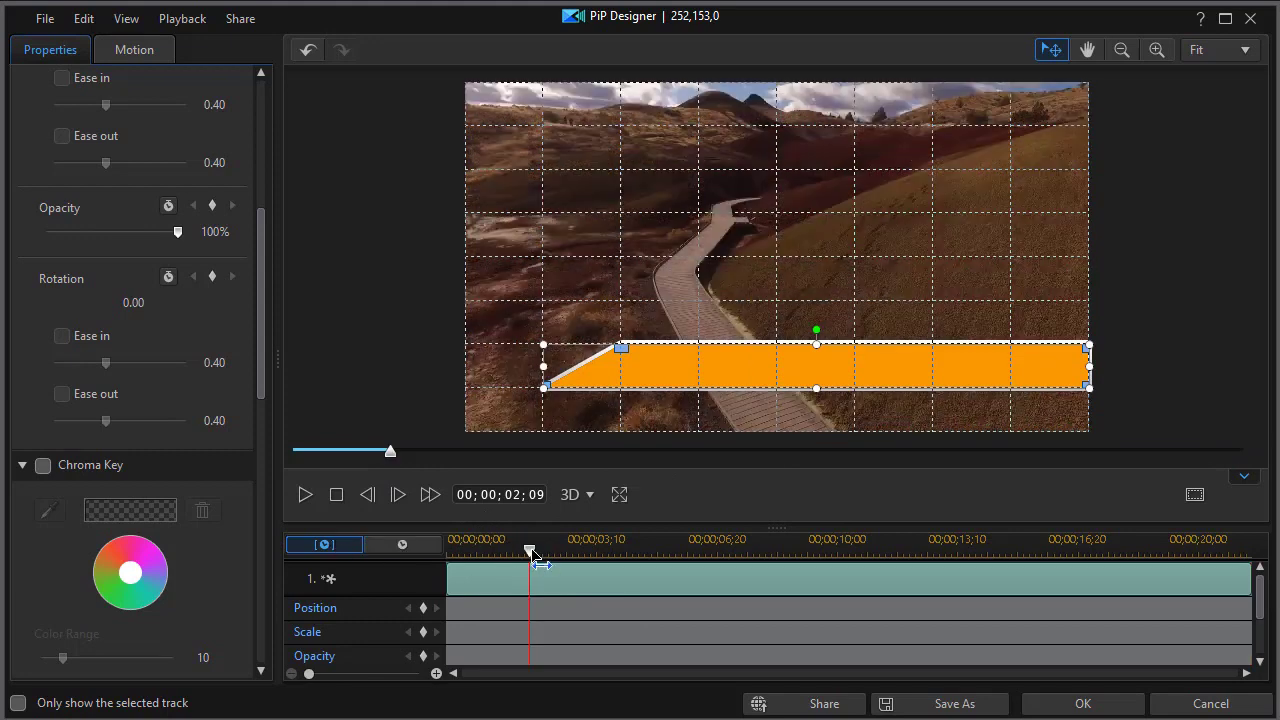
{"action": "left_click_drag", "start_coordinate": [532, 550], "coordinate": [521, 556]}
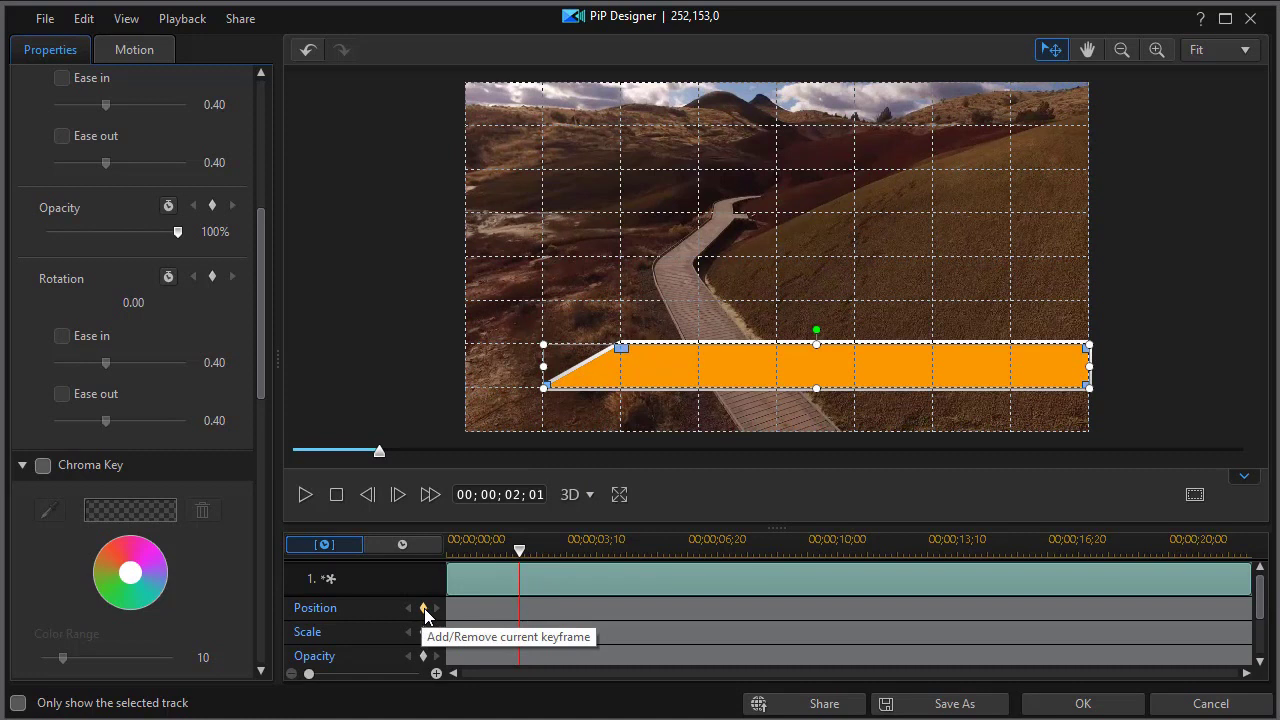
{"action": "left_click", "coordinate": [423, 609]}
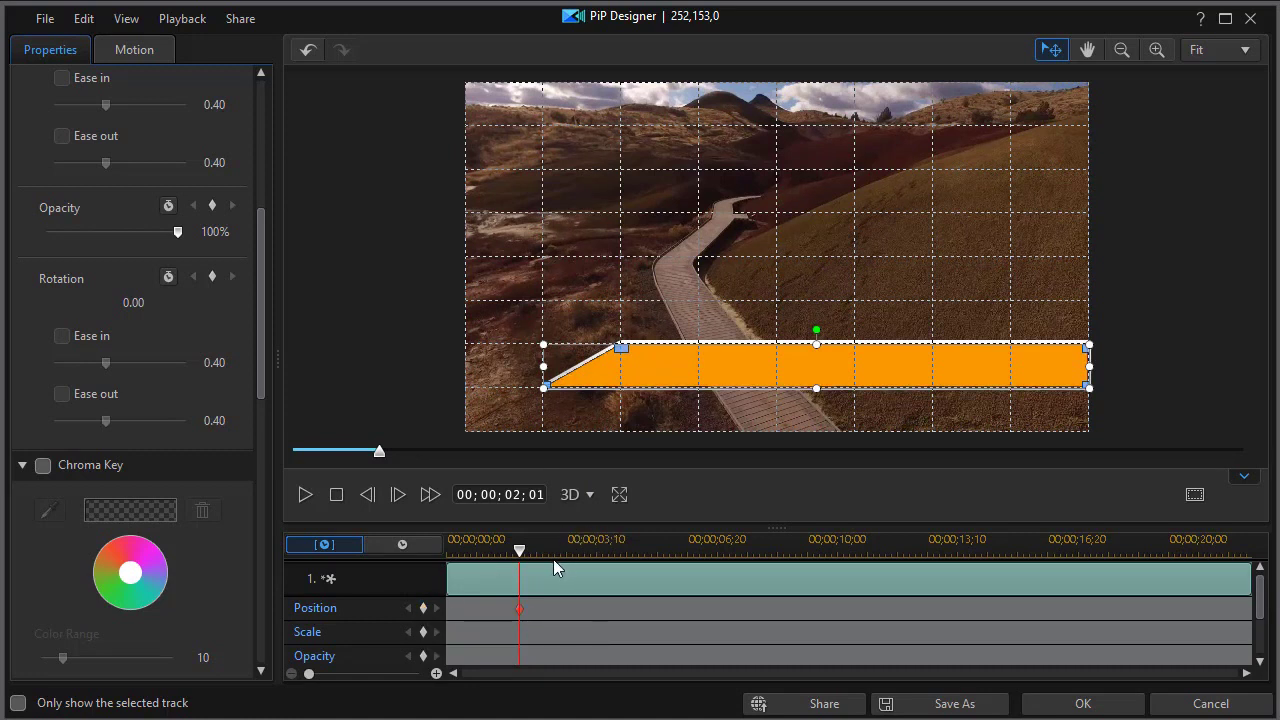
At the clip start, move the bar off the frame's right edge and apply the animation
{"action": "left_click_drag", "start_coordinate": [526, 553], "coordinate": [423, 564]}
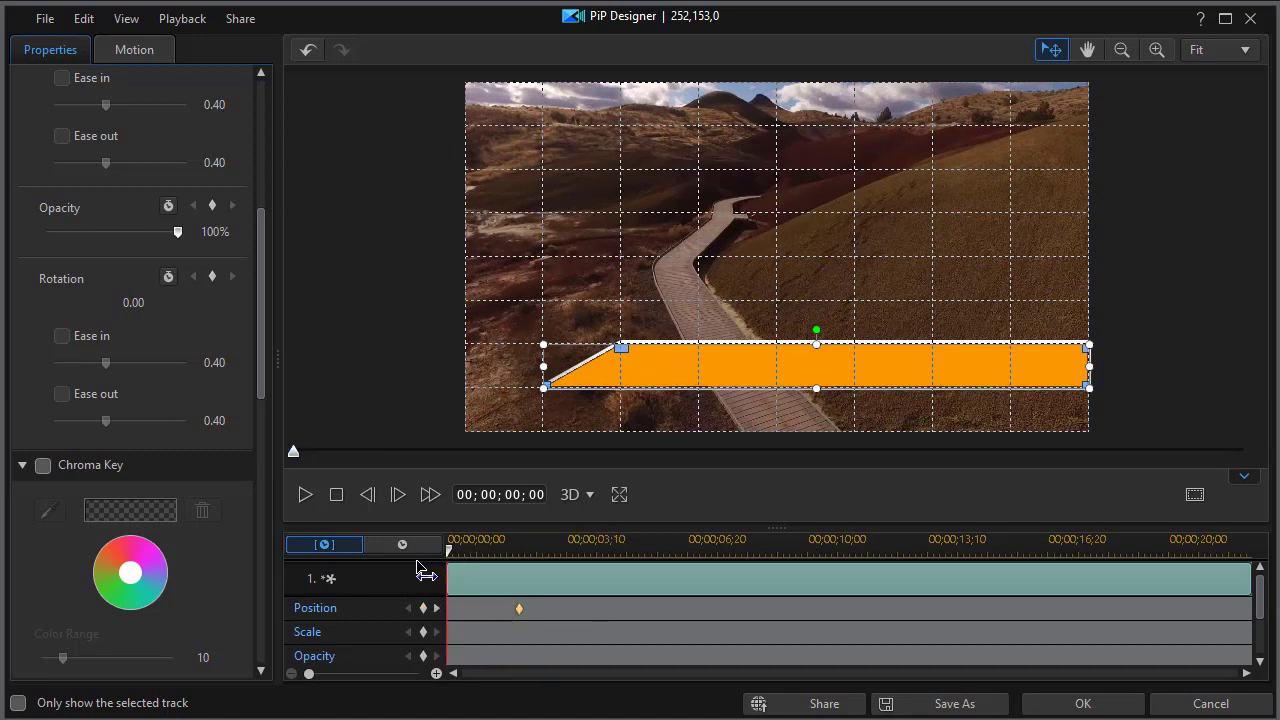
{"action": "left_click_drag", "start_coordinate": [263, 251], "coordinate": [240, 65]}
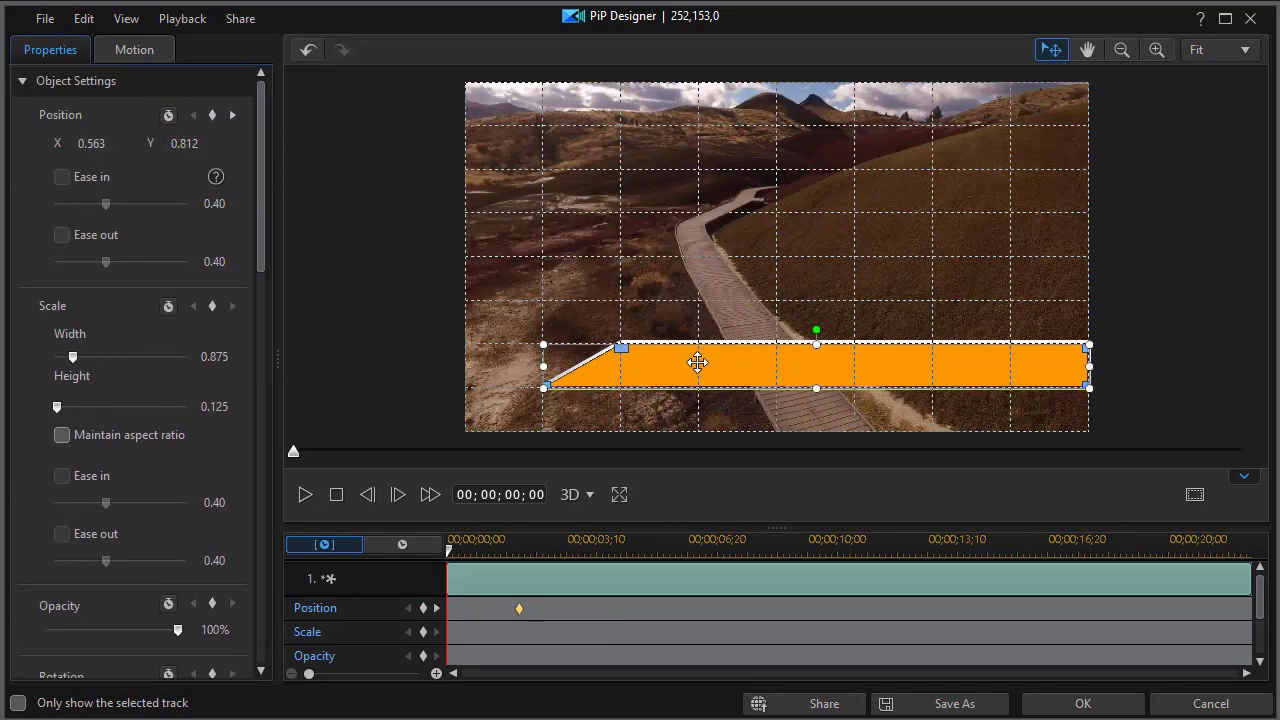
{"action": "left_click_drag", "start_coordinate": [674, 363], "coordinate": [1214, 364]}
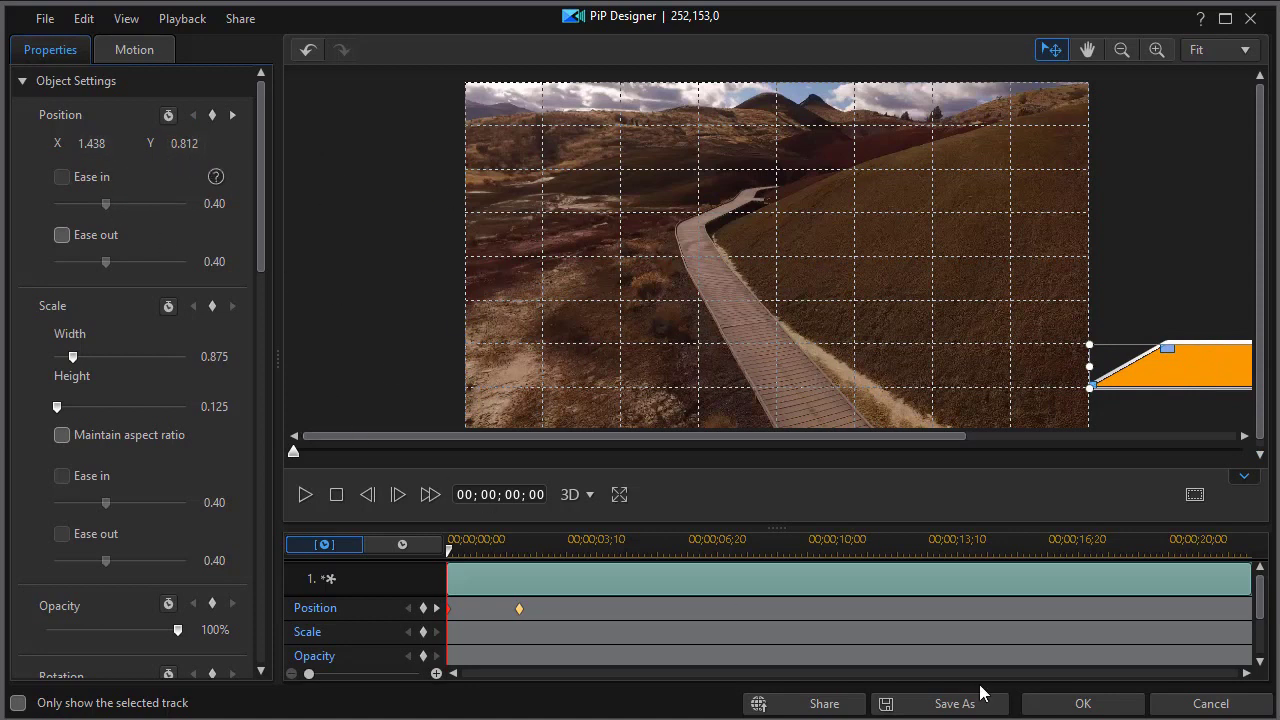
{"action": "left_click", "coordinate": [1093, 705]}
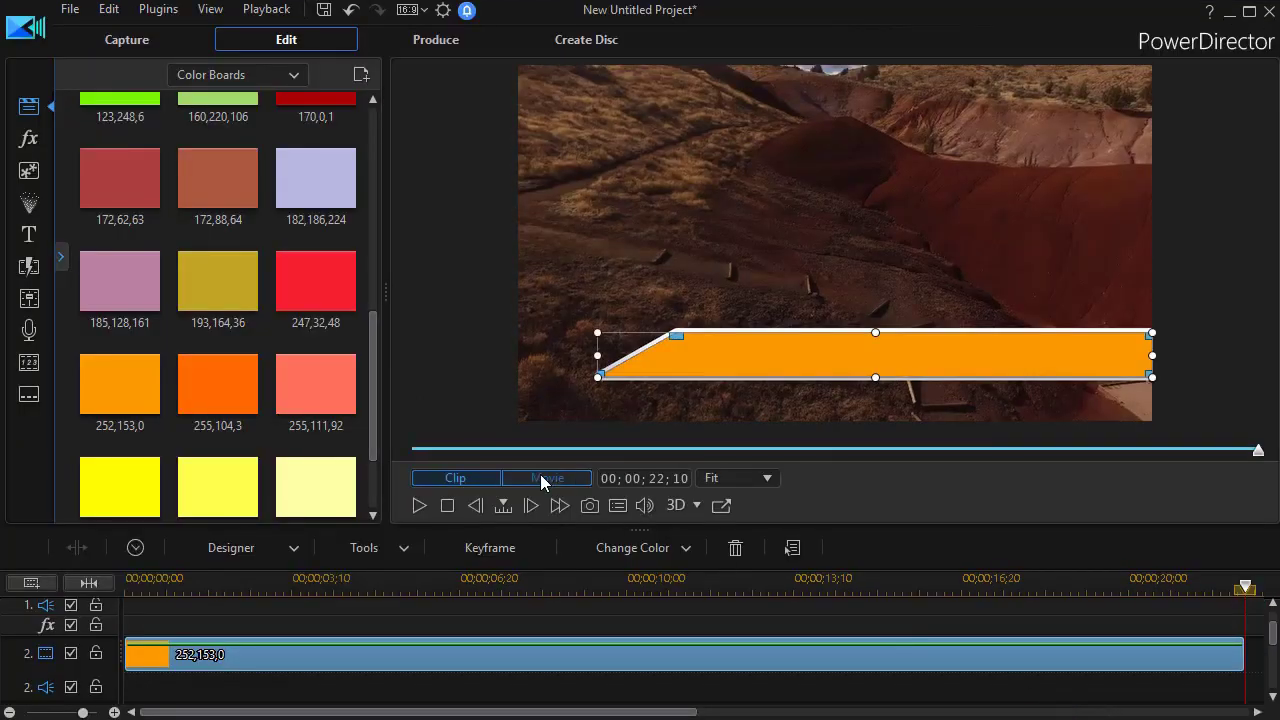
Play the whole movie from the start in Movie mode, then stop playback
{"action": "left_click", "coordinate": [540, 477]}
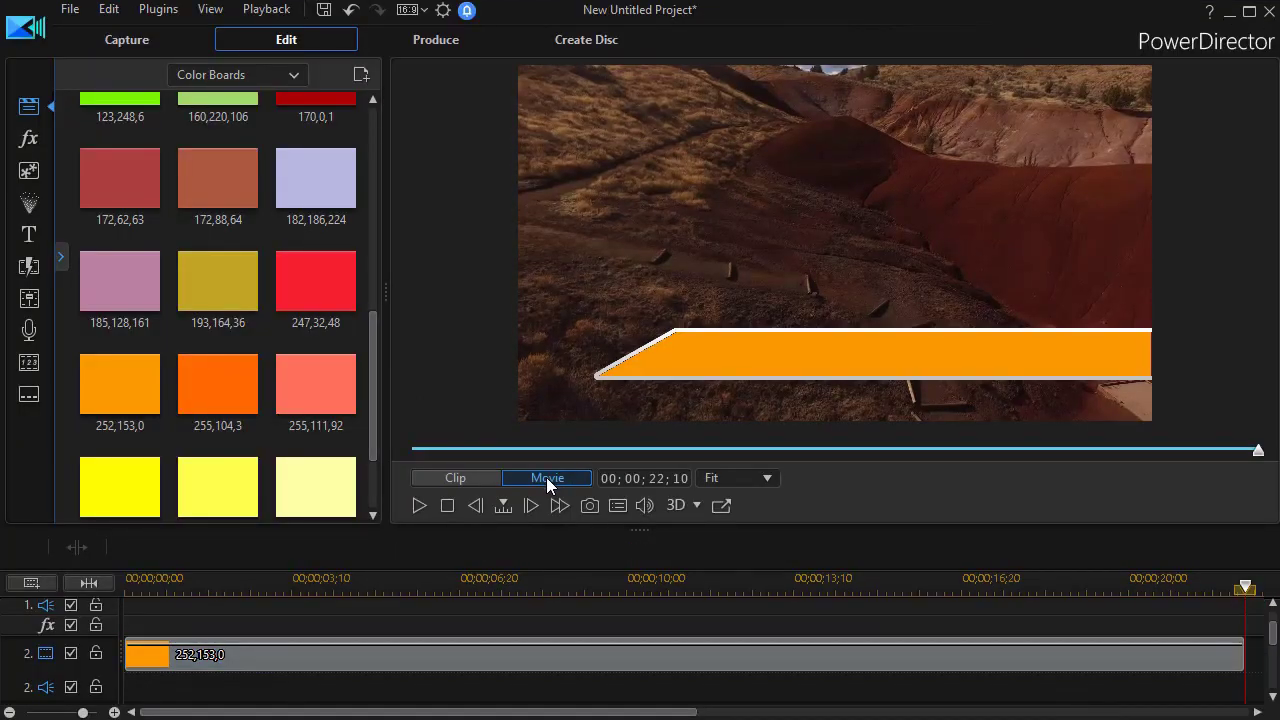
{"action": "left_click", "coordinate": [416, 504]}
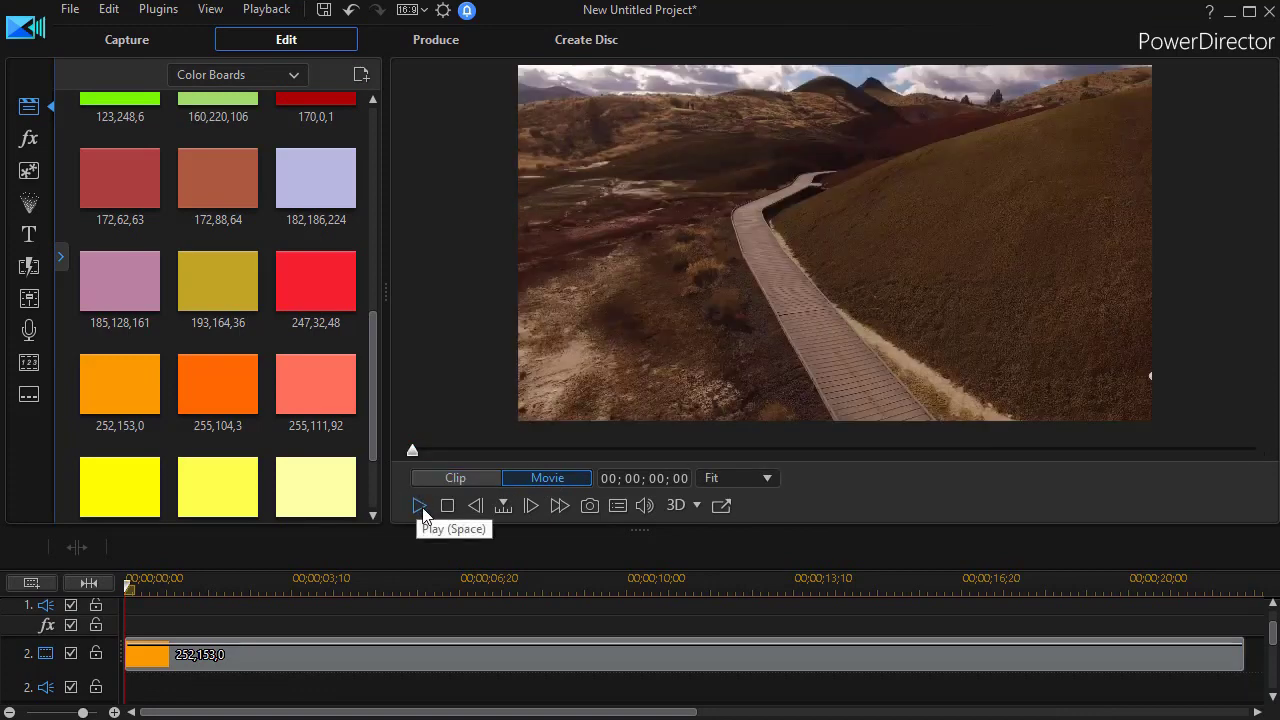
{"action": "left_click", "coordinate": [420, 506]}
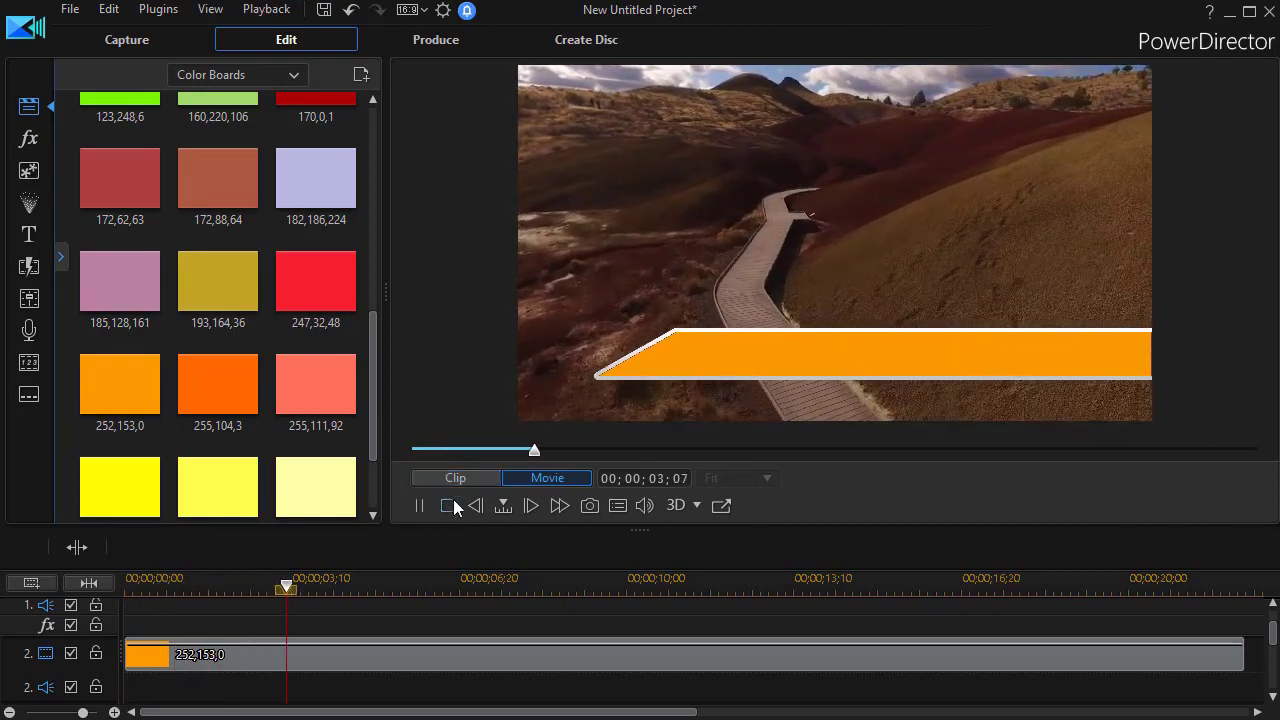
{"action": "left_click", "coordinate": [448, 506]}
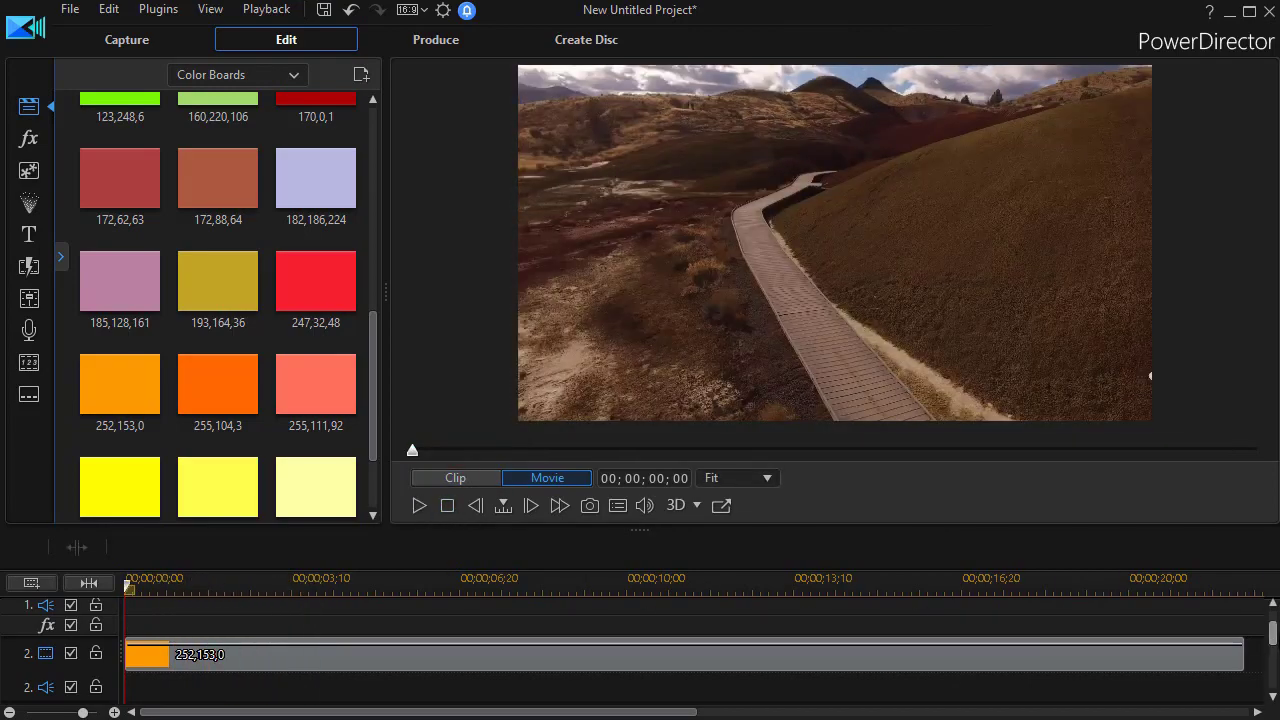
{"action": "left_click_drag", "start_coordinate": [1276, 642], "coordinate": [1276, 656]}
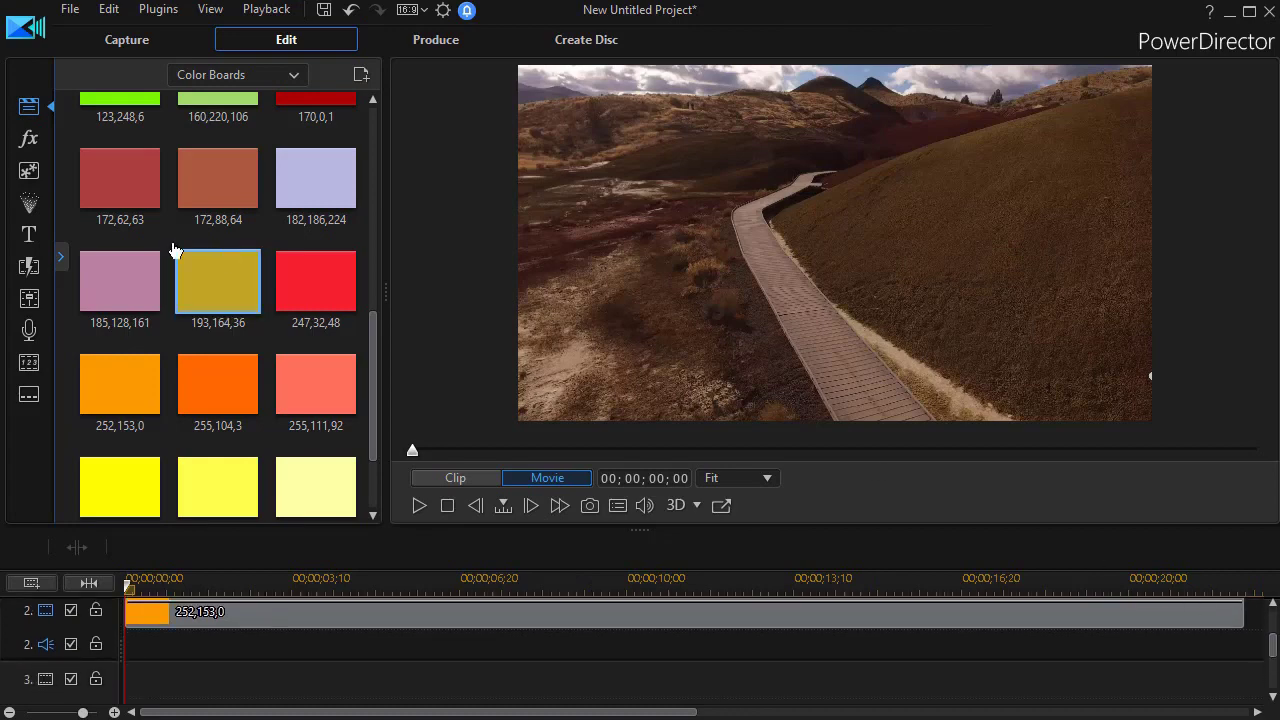
Place the Default title on track 3 at 02;04 and extend it to 22;10
{"action": "left_click", "coordinate": [30, 235]}
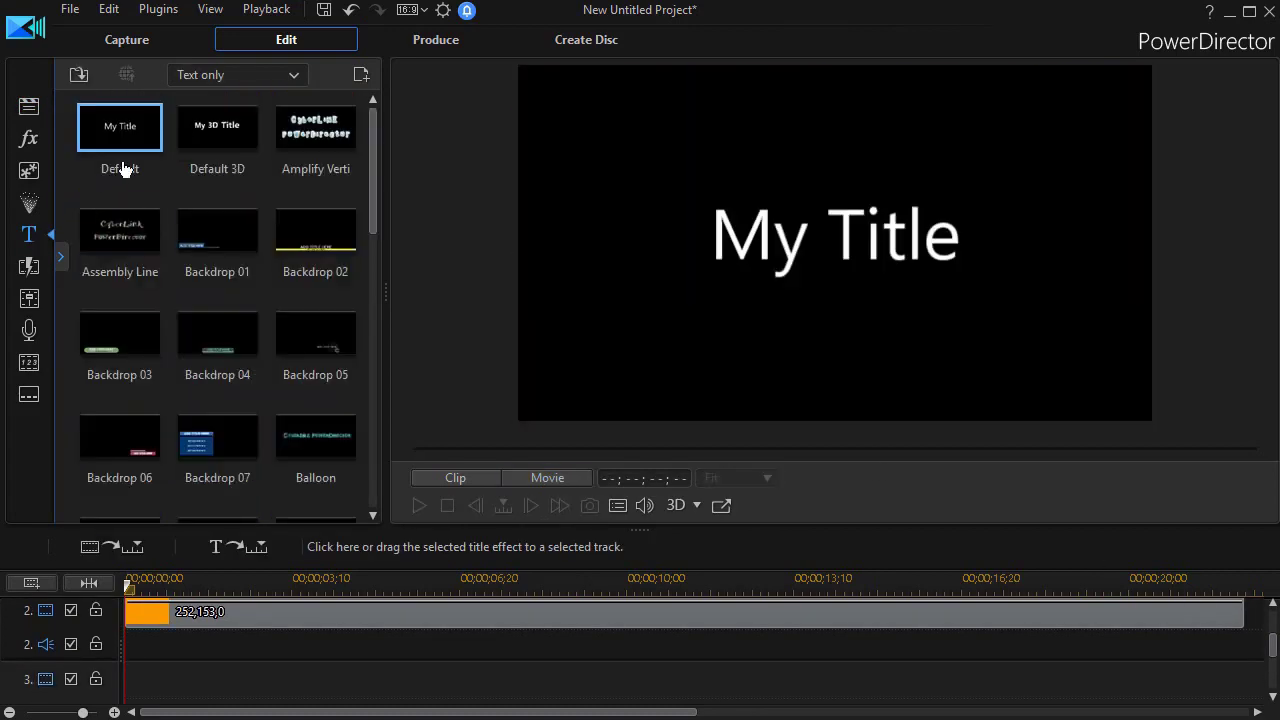
{"action": "left_click_drag", "start_coordinate": [117, 128], "coordinate": [229, 647]}
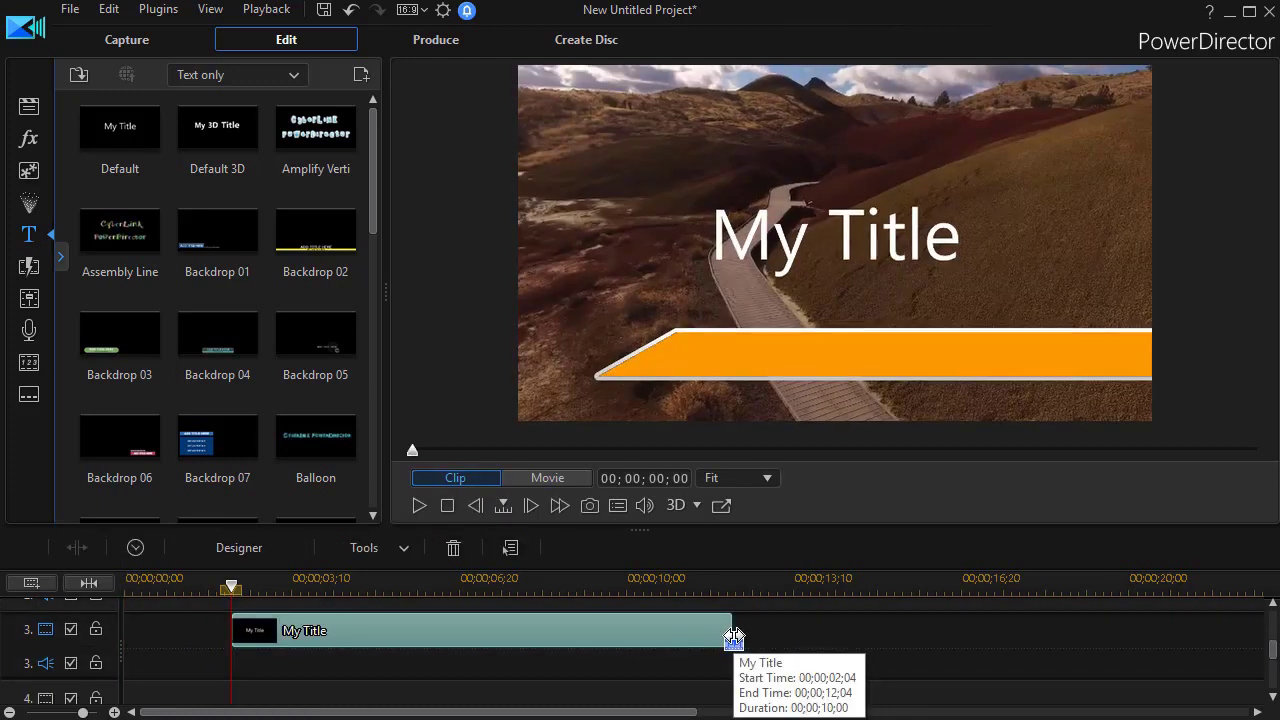
{"action": "left_click_drag", "start_coordinate": [565, 630], "coordinate": [1268, 665]}
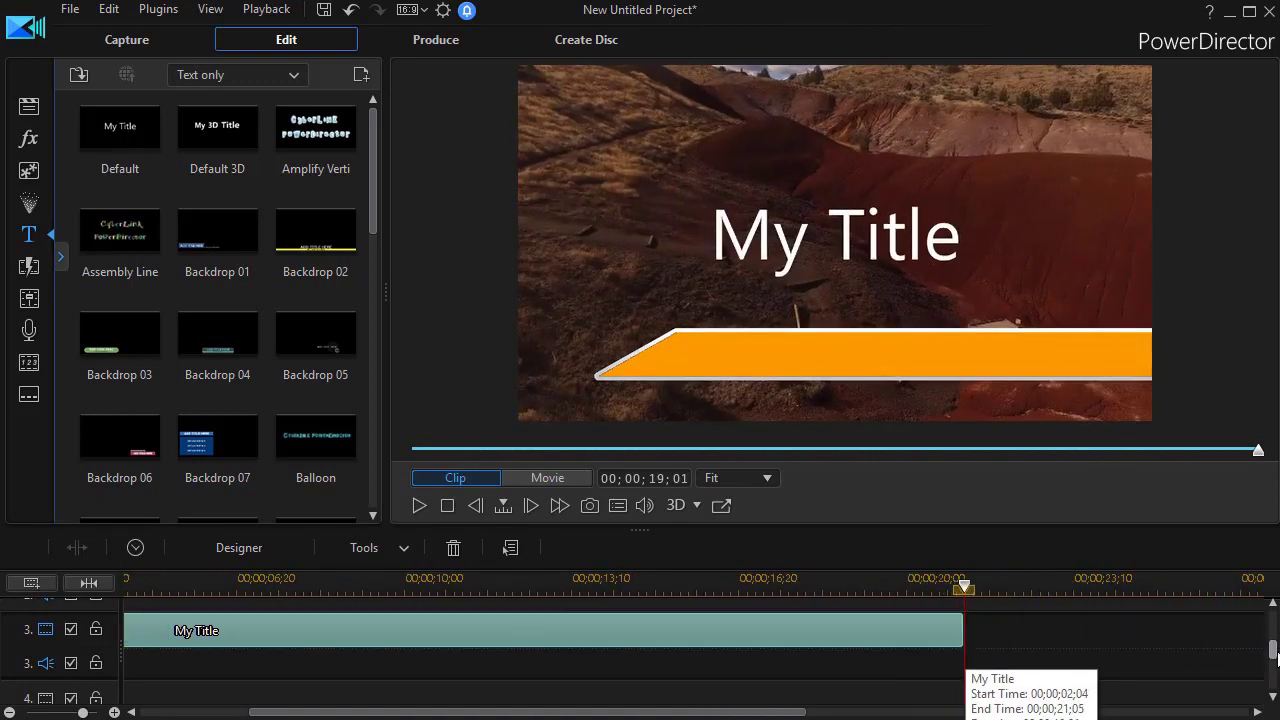
{"action": "scroll", "coordinate": [1268, 660], "scroll_direction": "up", "scroll_amount": 2}
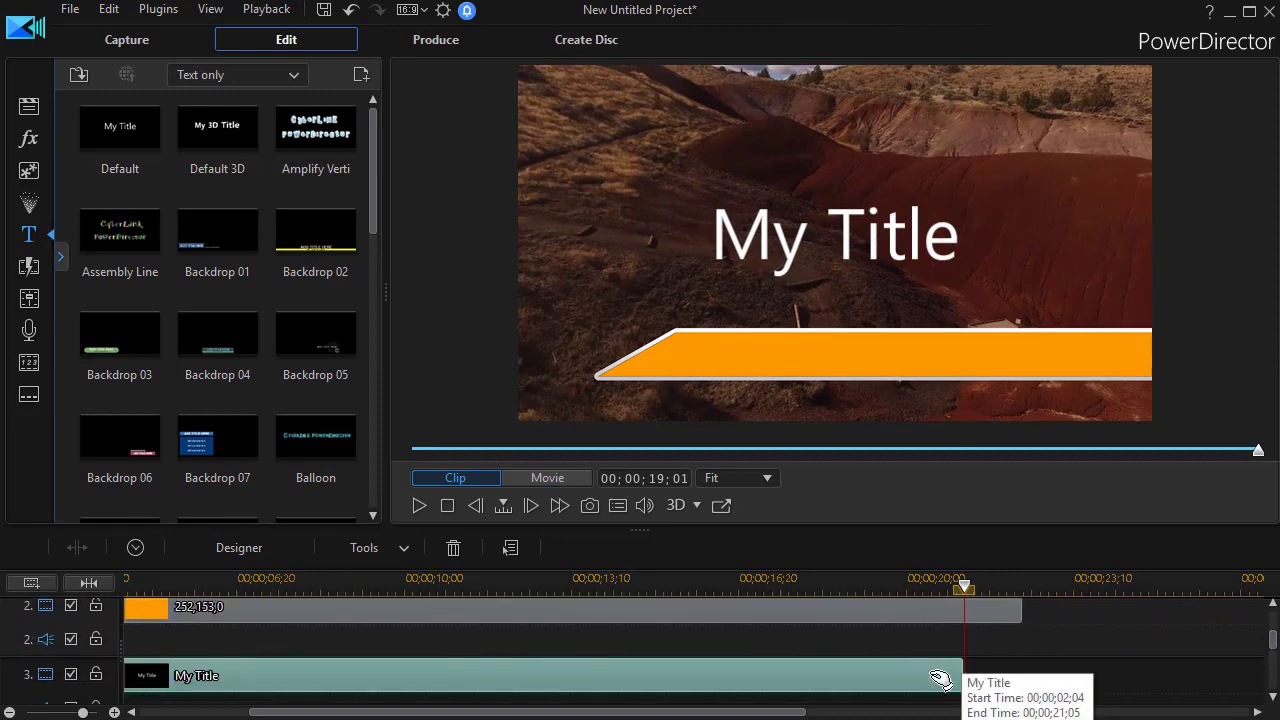
{"action": "scroll", "coordinate": [955, 670], "scroll_direction": "down", "scroll_amount": 1}
{"action": "left_click_drag", "start_coordinate": [968, 665], "coordinate": [1022, 663]}
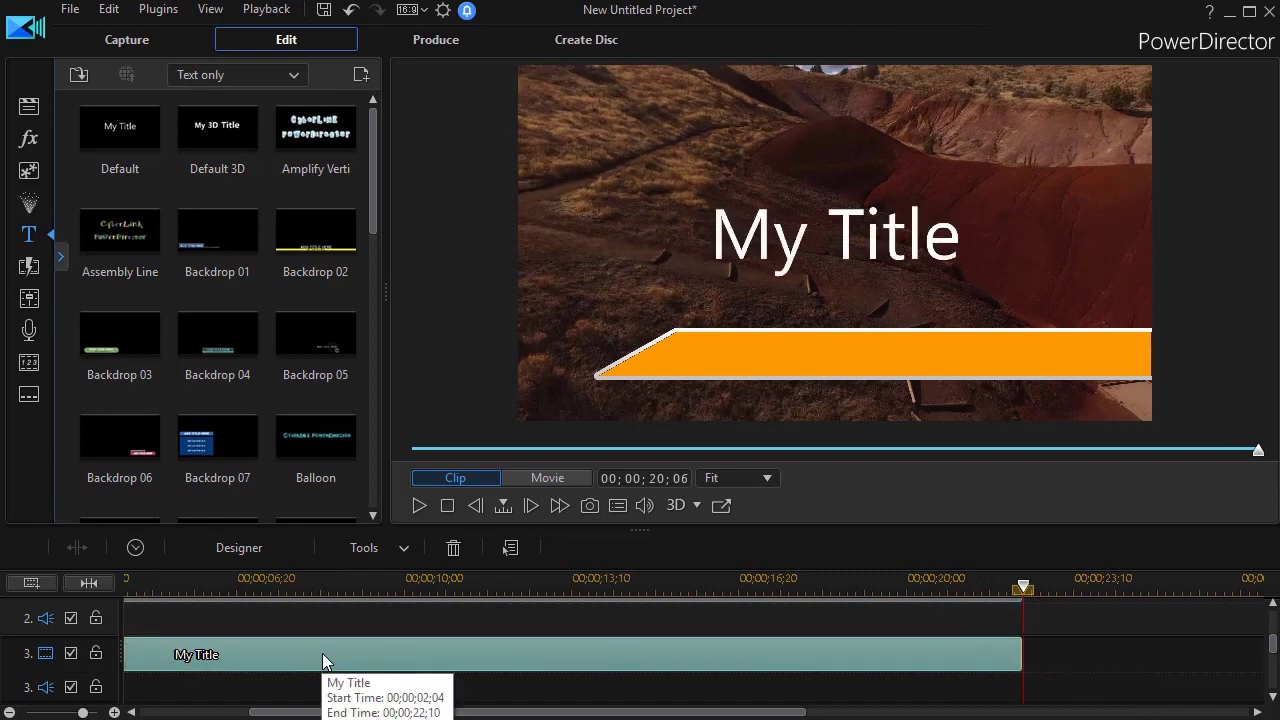
Replace the title text with 'Painted Desert' in Title Designer
{"action": "double_click", "coordinate": [322, 656]}
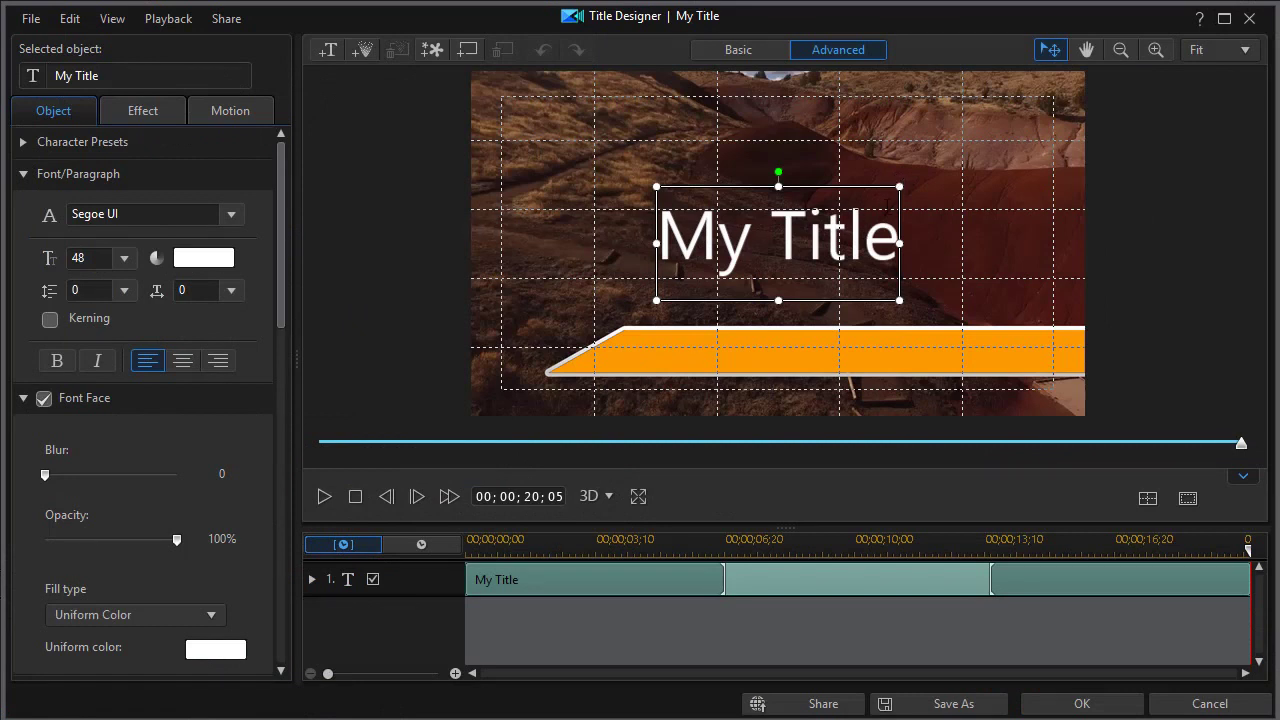
{"action": "double_click", "coordinate": [664, 242]}
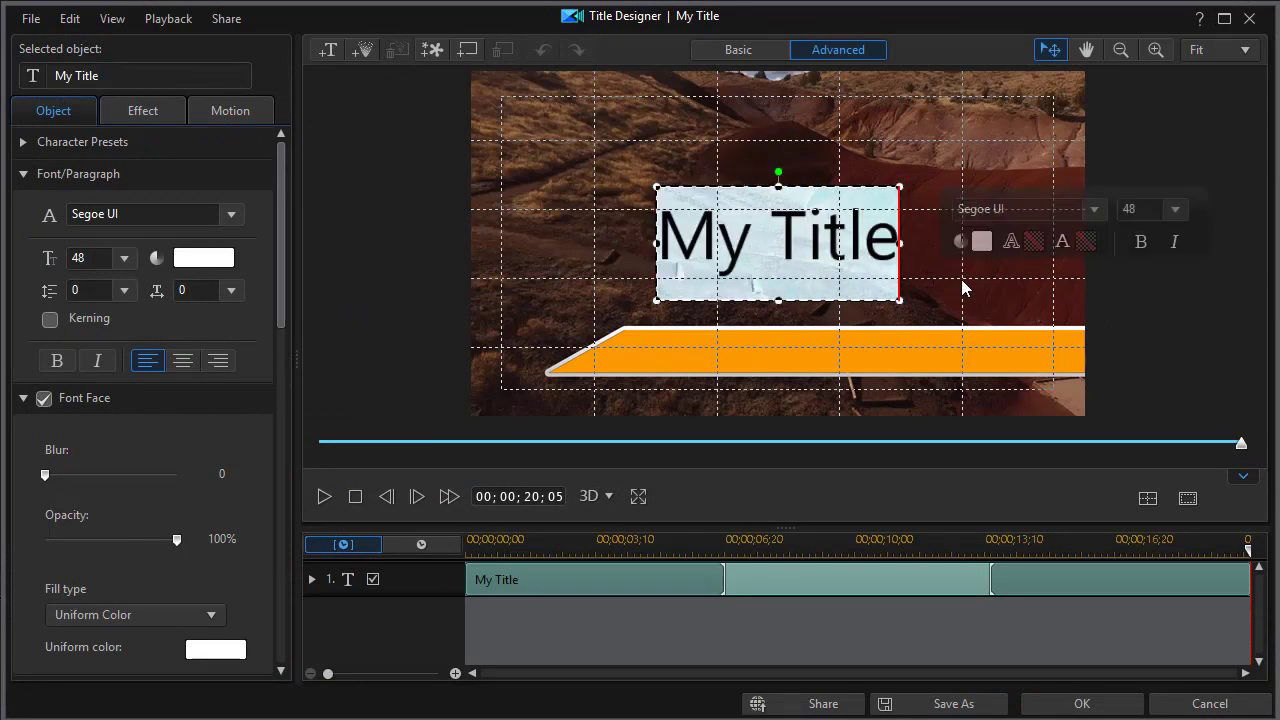
{"action": "type", "text": "Painted"}
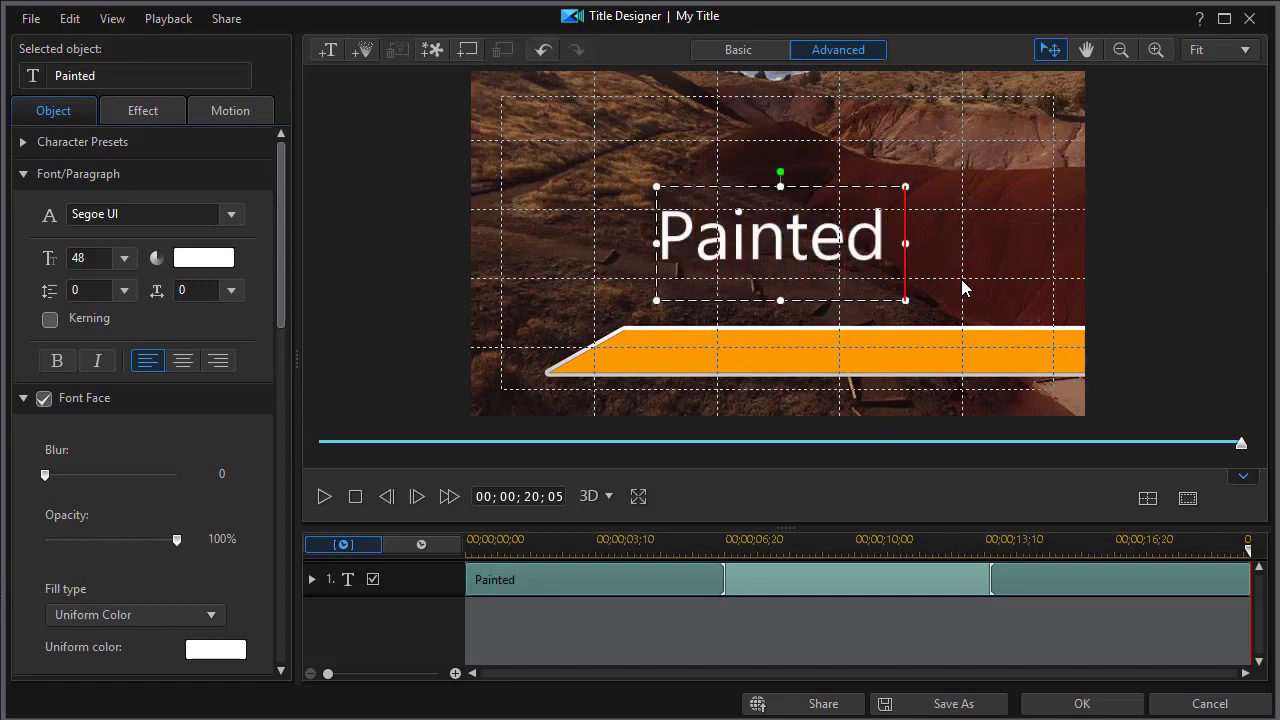
{"action": "type", "text": " Desert"}
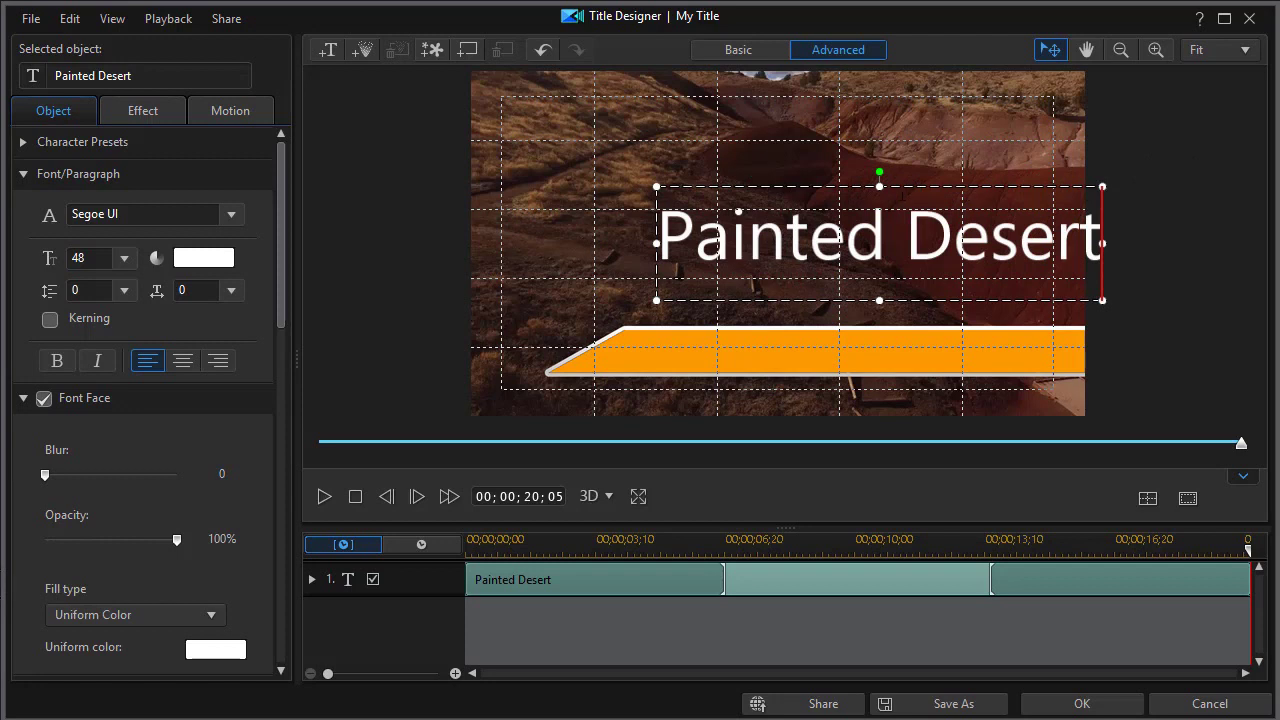
Shrink the Painted Desert text and position it on the orange bar
{"action": "mouse_move", "coordinate": [656, 186]}
{"action": "left_mouse_down"}
{"action": "mouse_move", "coordinate": [762, 248]}
{"action": "mouse_move", "coordinate": [742, 245]}
{"action": "left_mouse_up"}
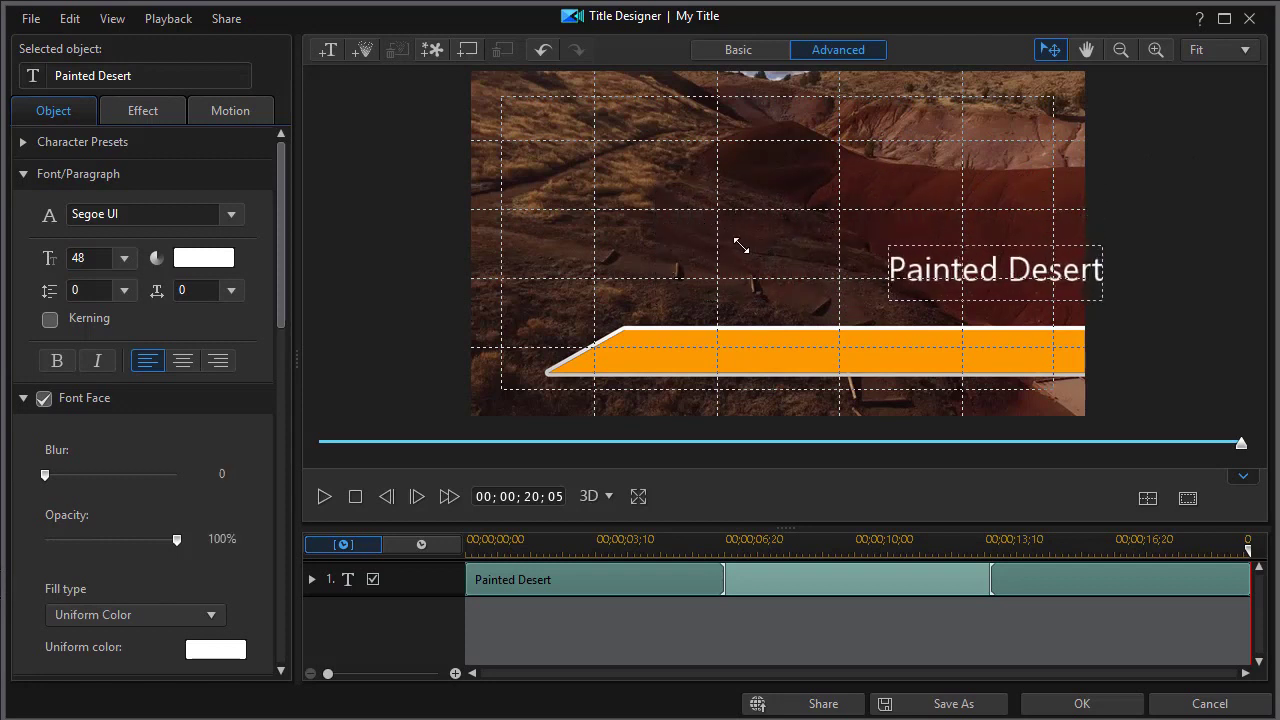
{"action": "left_click", "coordinate": [790, 275]}
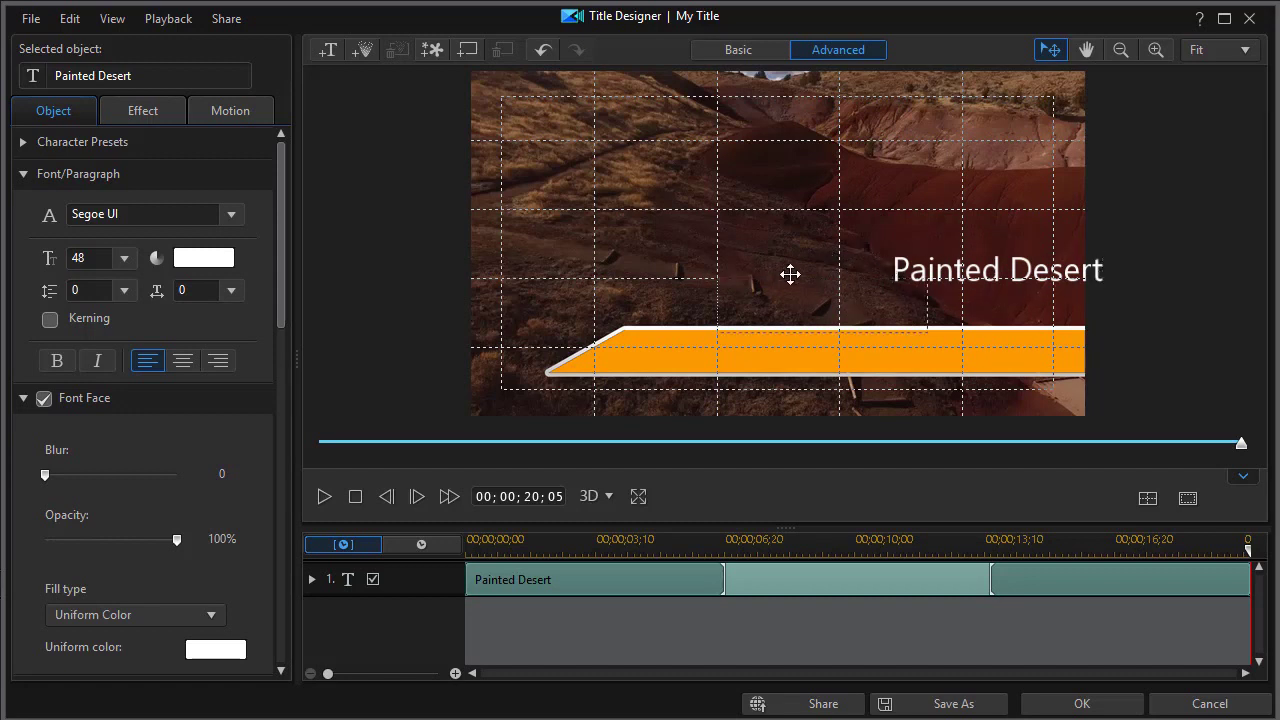
{"action": "left_click", "coordinate": [702, 322]}
{"action": "left_click_drag", "start_coordinate": [704, 319], "coordinate": [710, 322]}
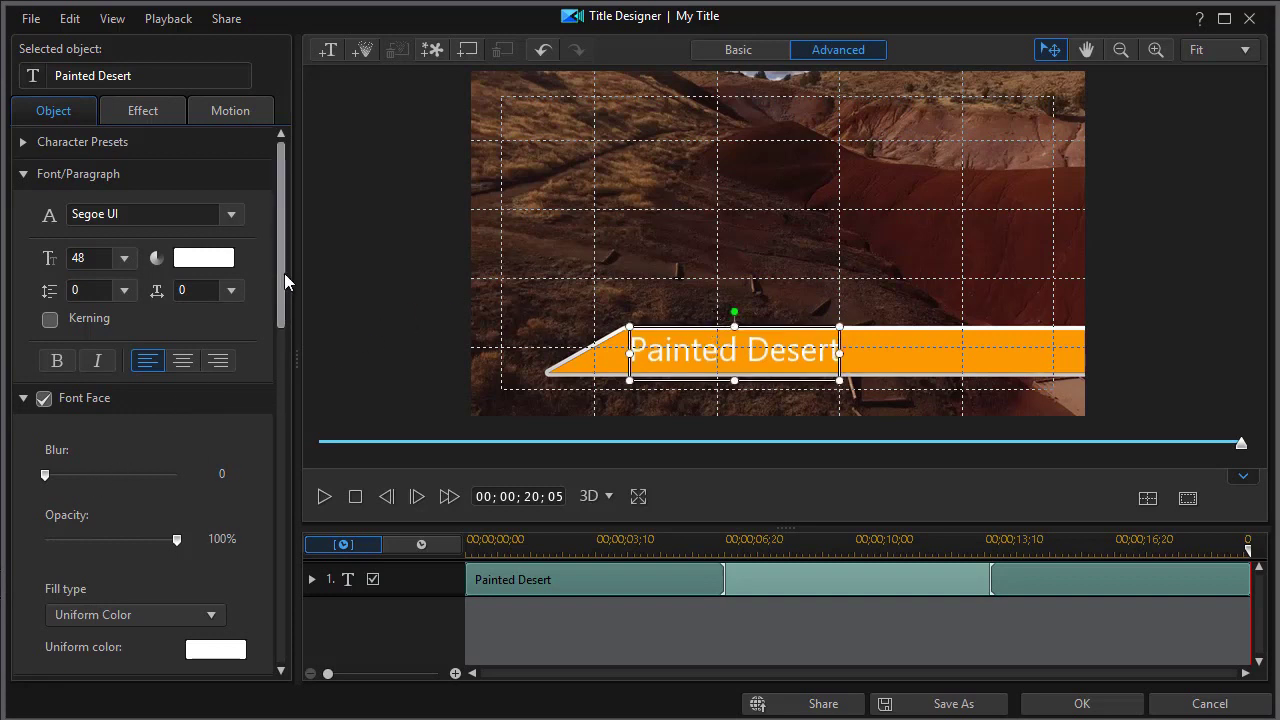
{"action": "left_click_drag", "start_coordinate": [284, 273], "coordinate": [289, 425]}
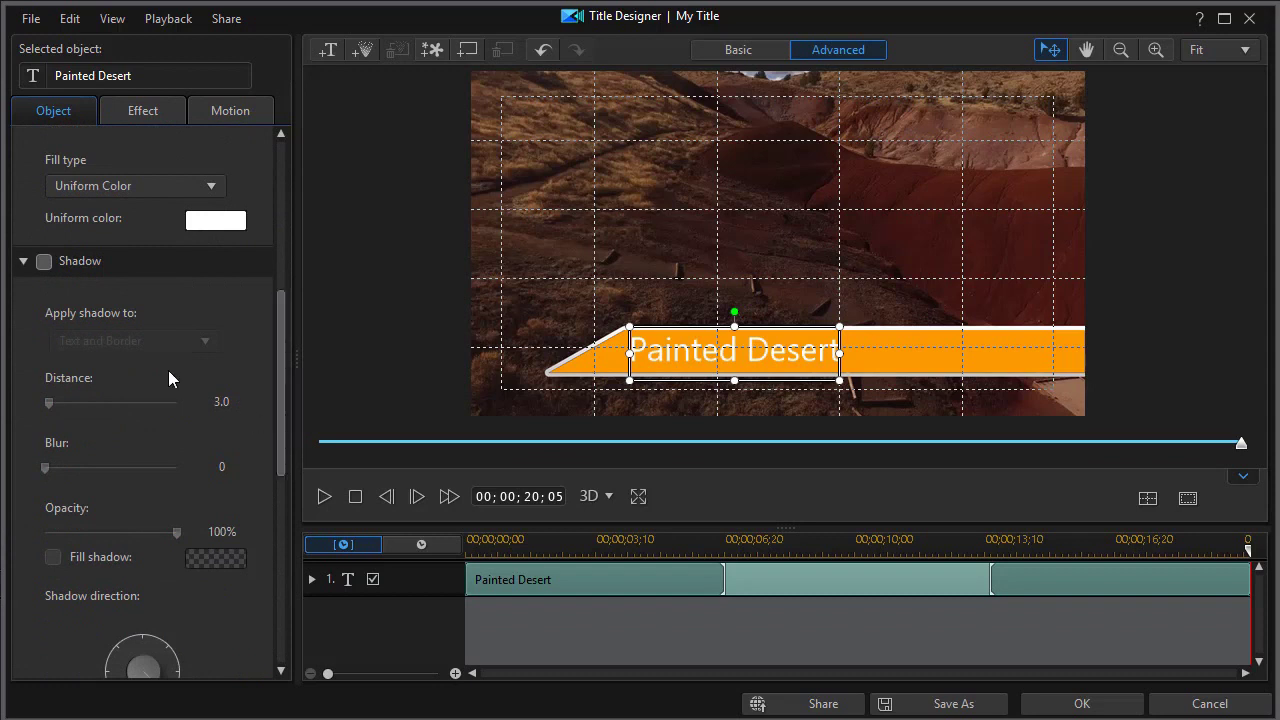
Enable a black shadow on the 'Painted Desert' text with distance 0.8 and apply the title
{"action": "left_click", "coordinate": [43, 261]}
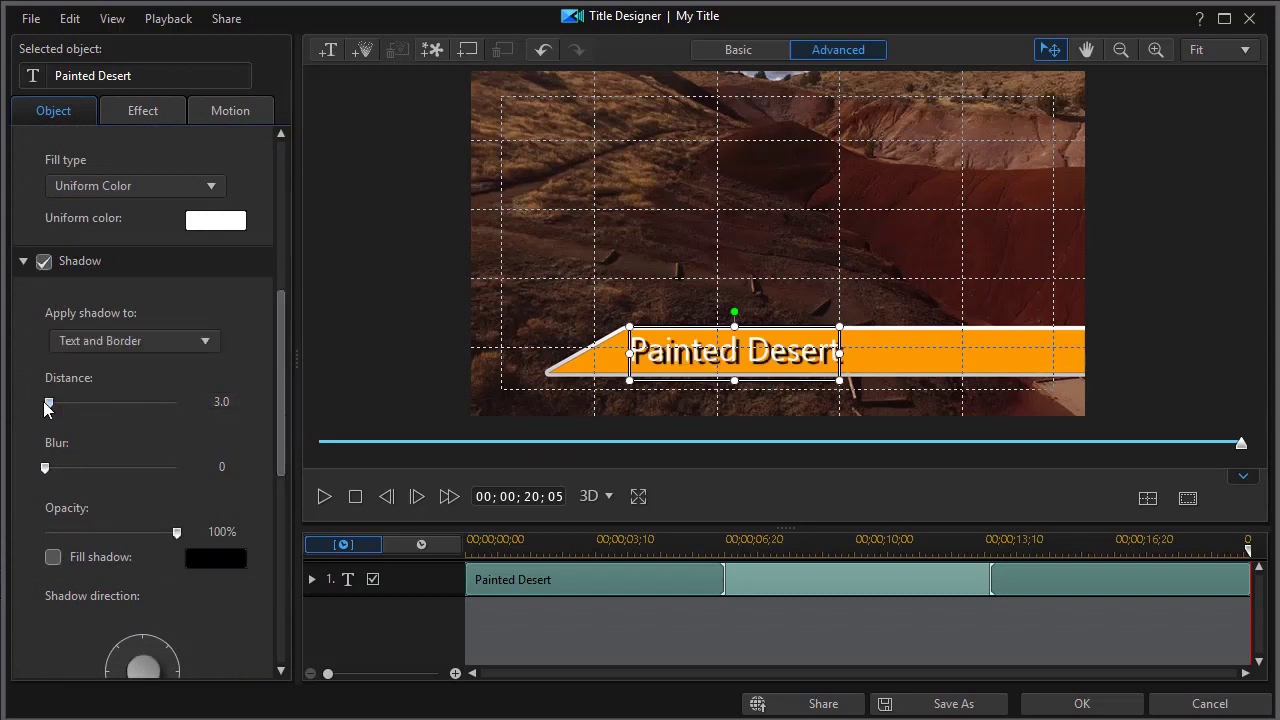
{"action": "left_click_drag", "start_coordinate": [44, 408], "coordinate": [46, 407]}
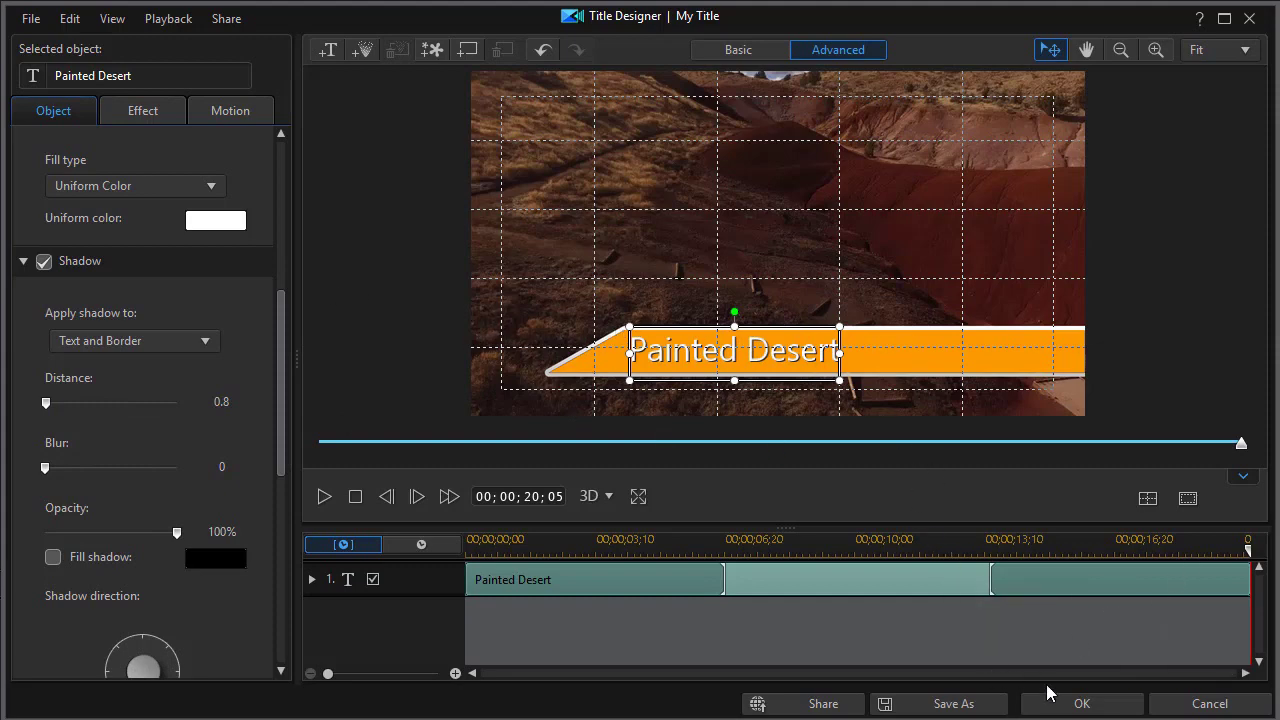
{"action": "left_click", "coordinate": [1106, 709]}
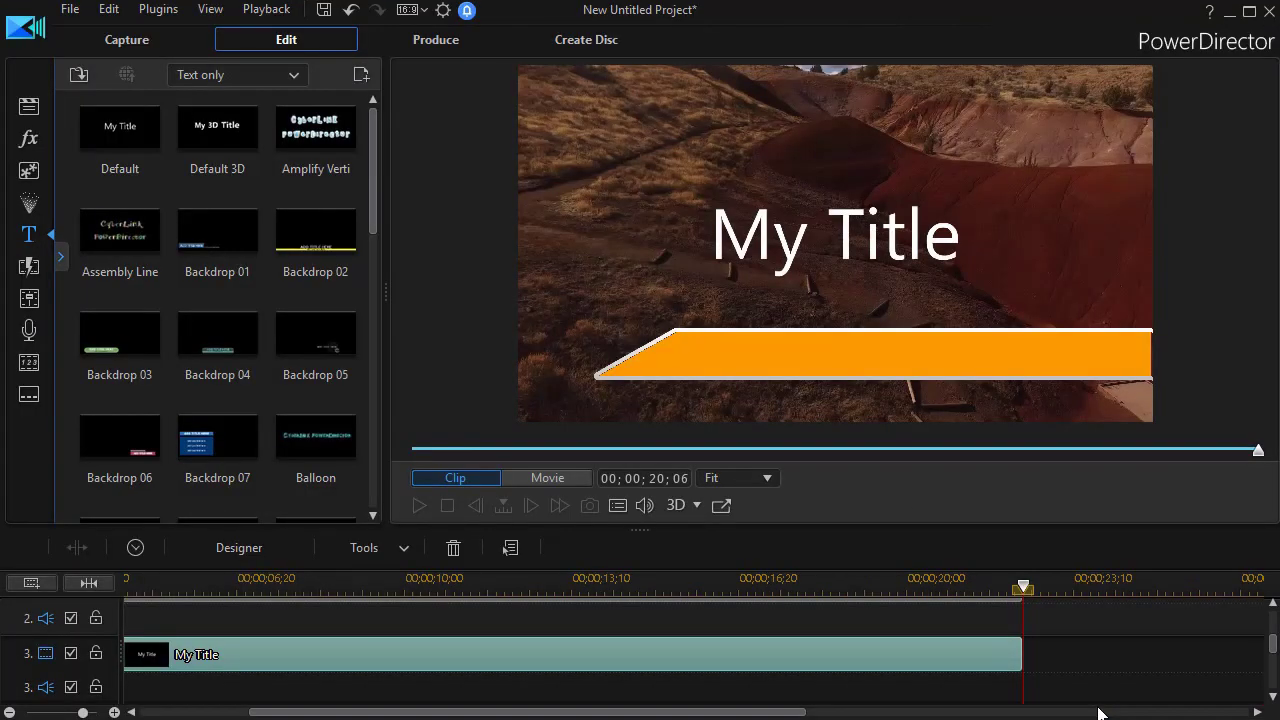
Play the whole movie from the start to review the orange lower third
{"action": "left_click", "coordinate": [552, 479]}
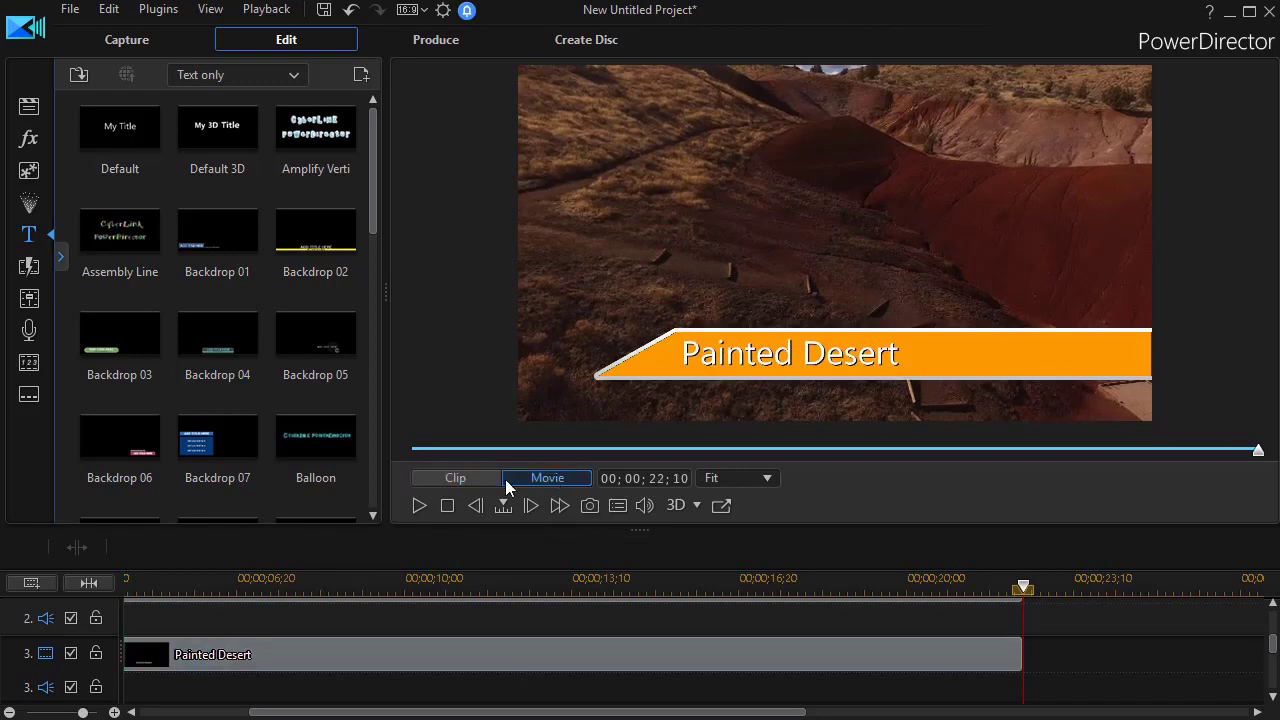
{"action": "left_click", "coordinate": [417, 506]}
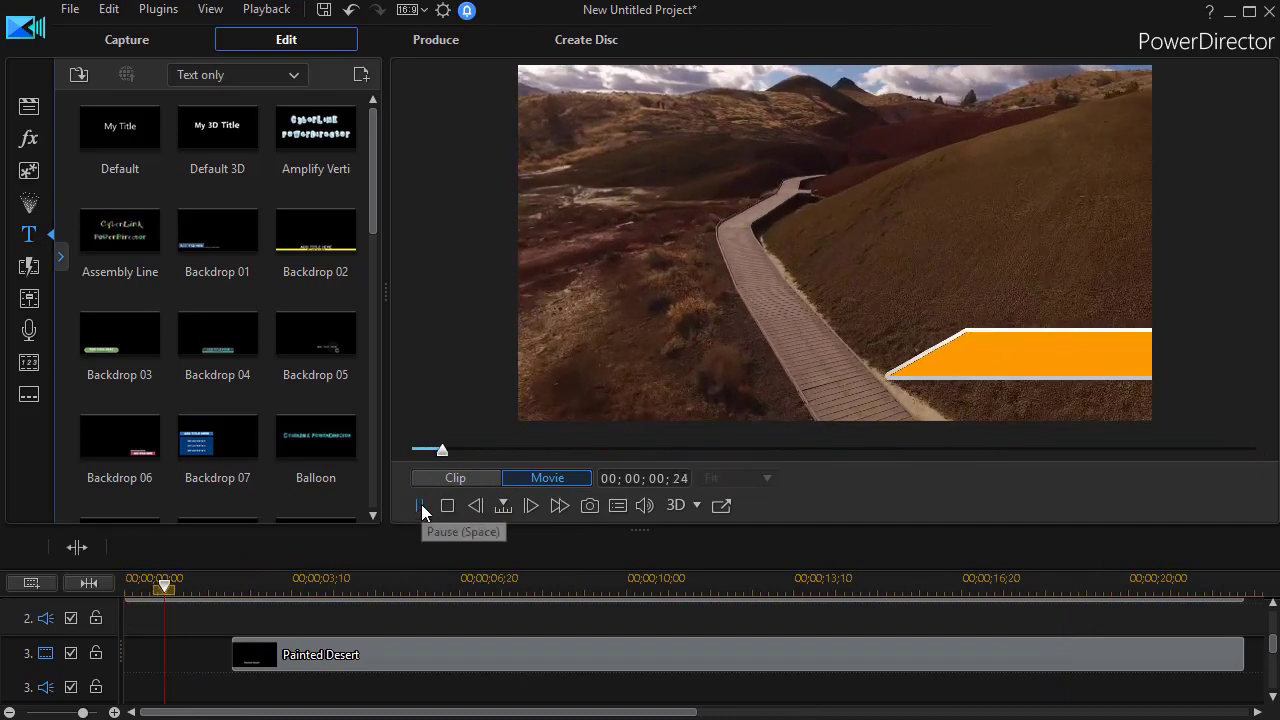